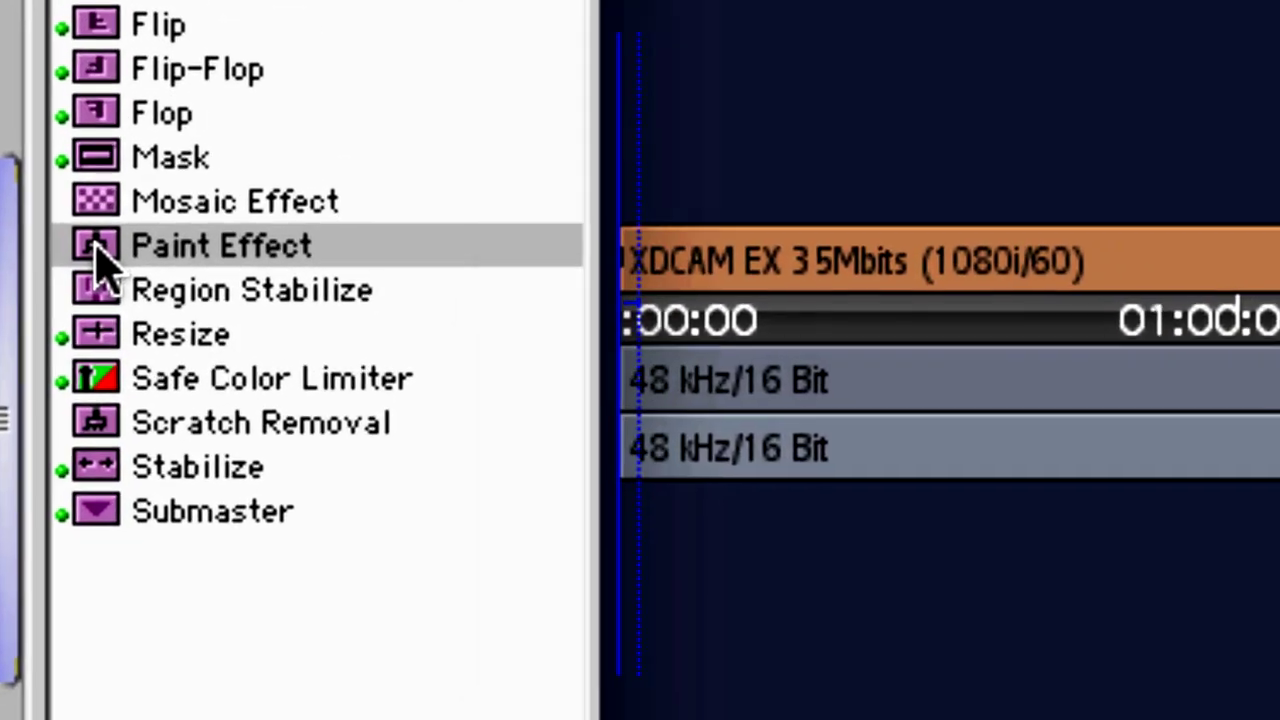
Apply a Paint Effect to the family clip and open its settings in the Effect Editor
left_click_drag(118, 300, 845, 290)
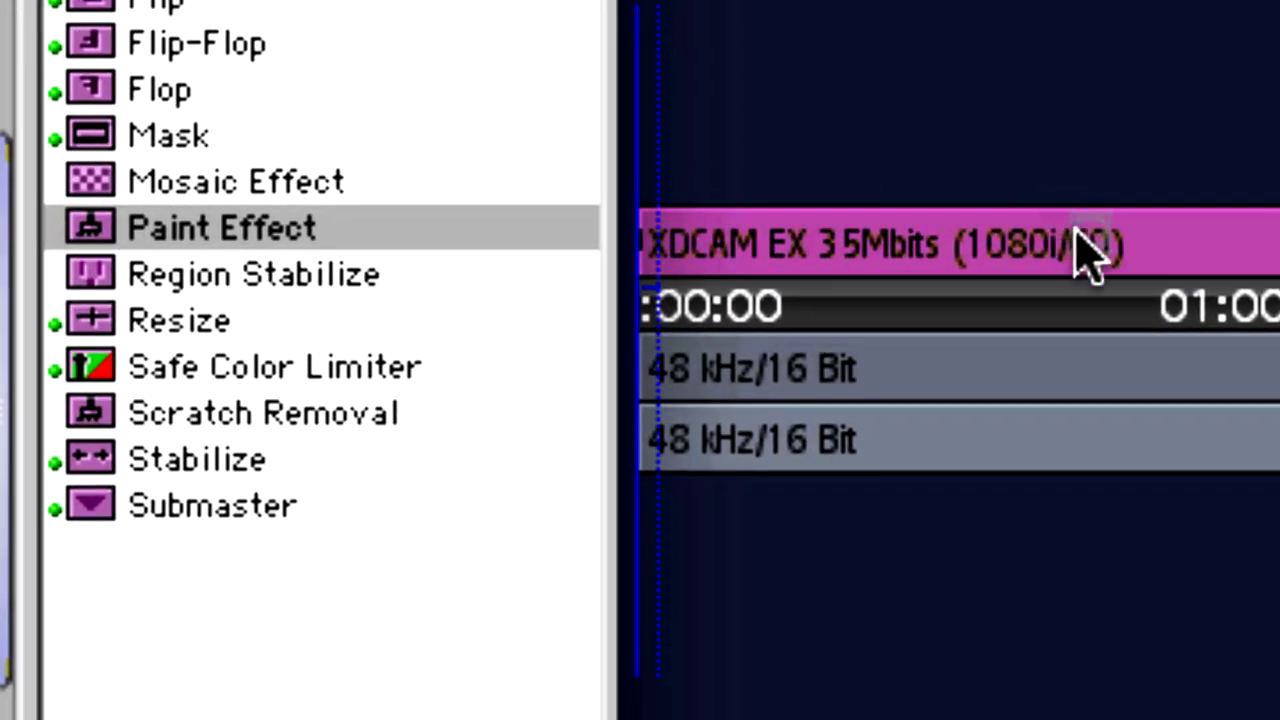
left_click_drag(1085, 250, 1086, 251)
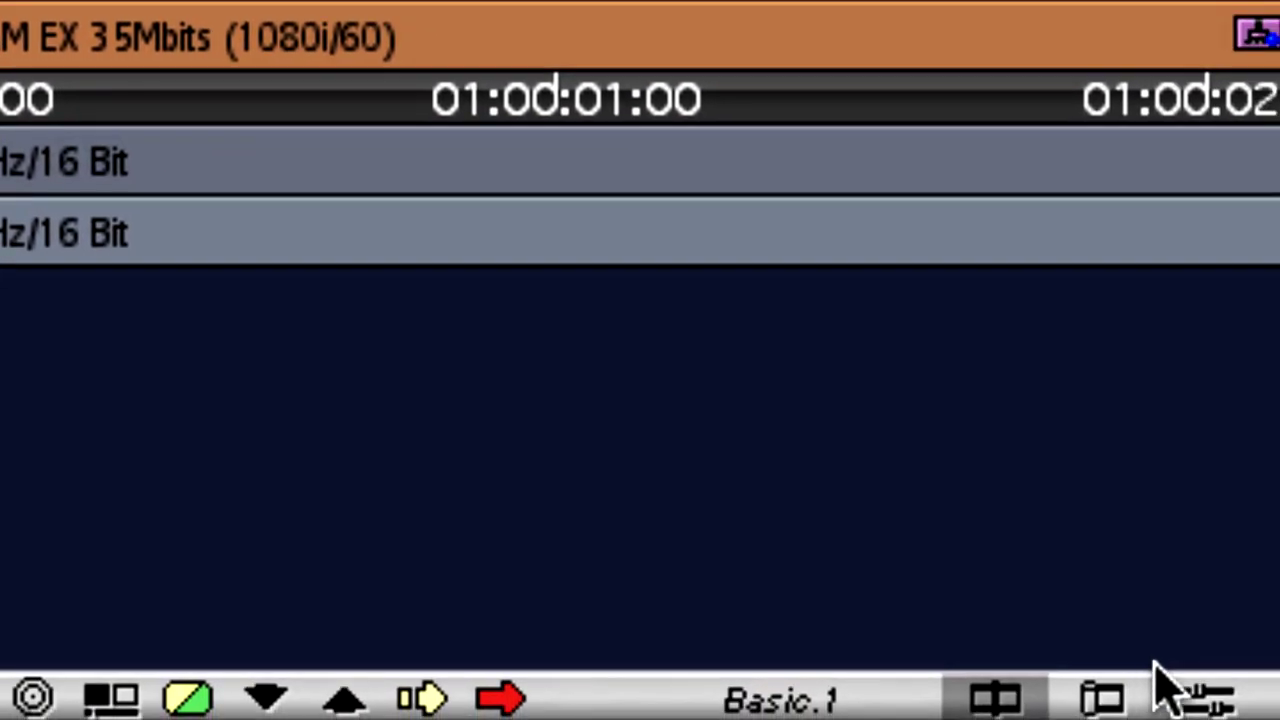
left_click(1195, 697)
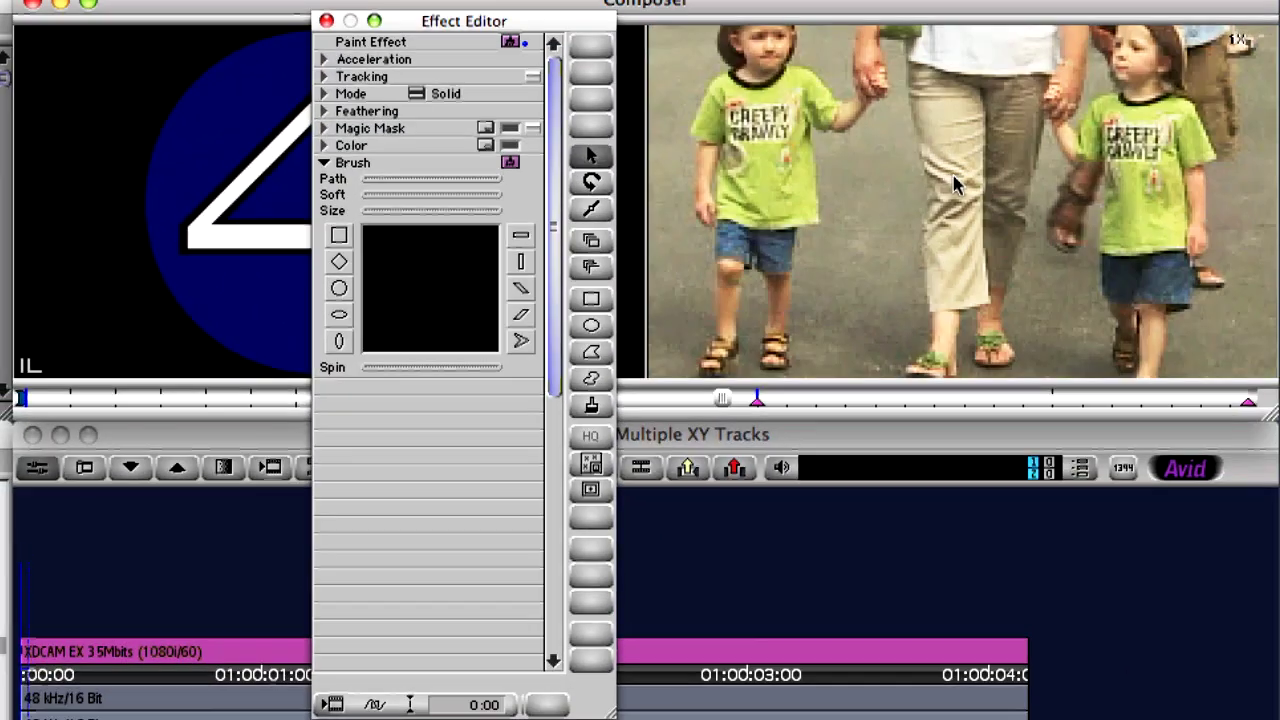
Draw an oval over the left child's shirt logo, set Mode to Blur with lower strength, and open tracking
left_click(591, 325)
left_click_drag(724, 96, 799, 153)
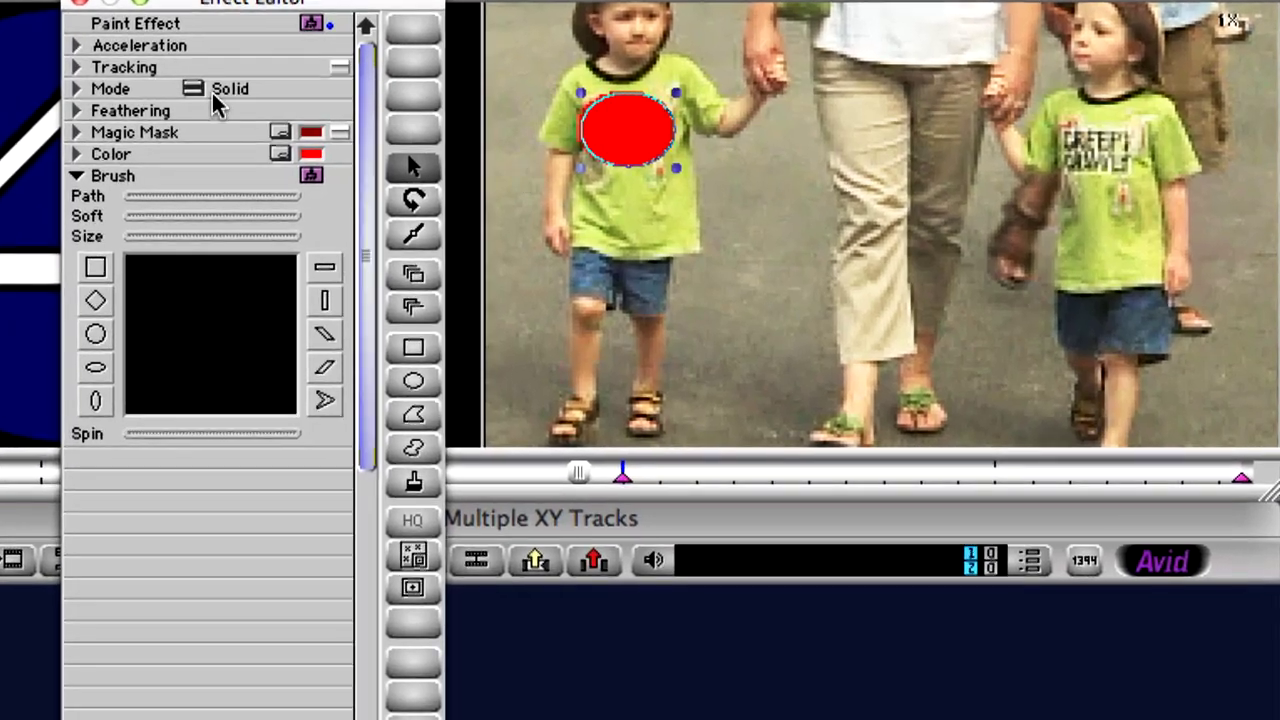
left_click(197, 90)
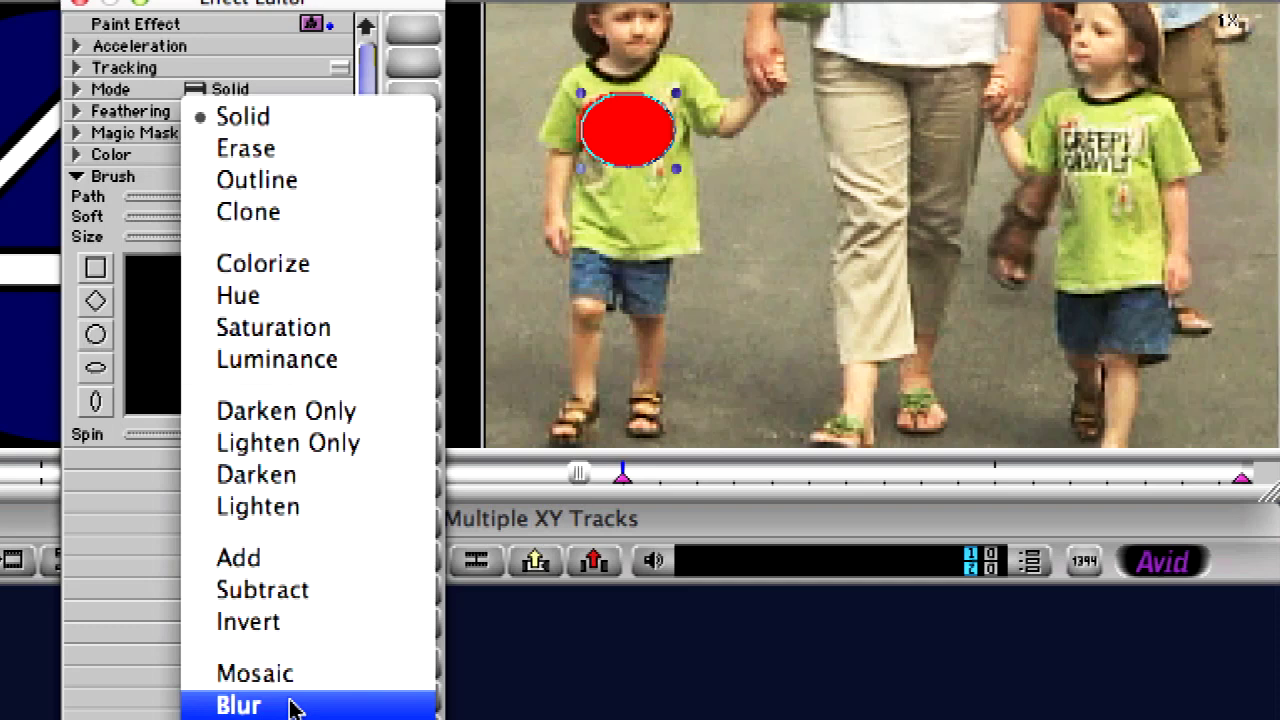
left_click(296, 708)
left_click(128, 151)
left_click_drag(151, 168, 131, 171)
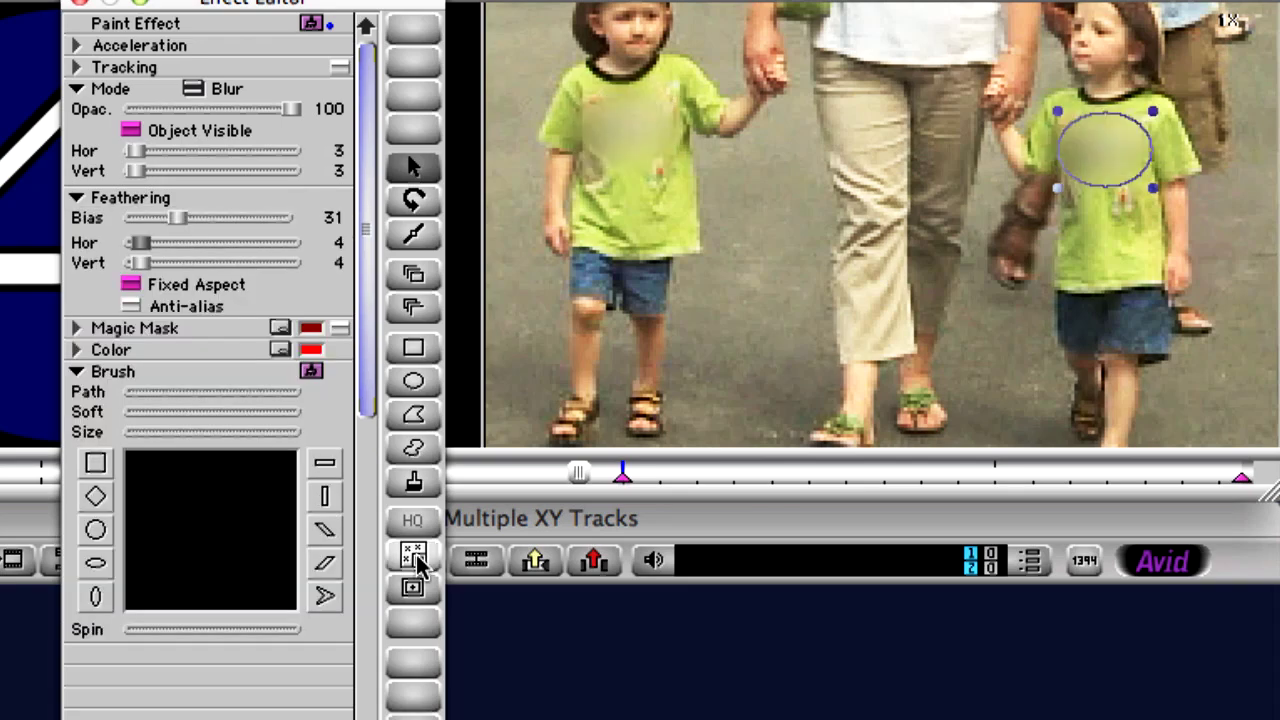
left_click(414, 558)
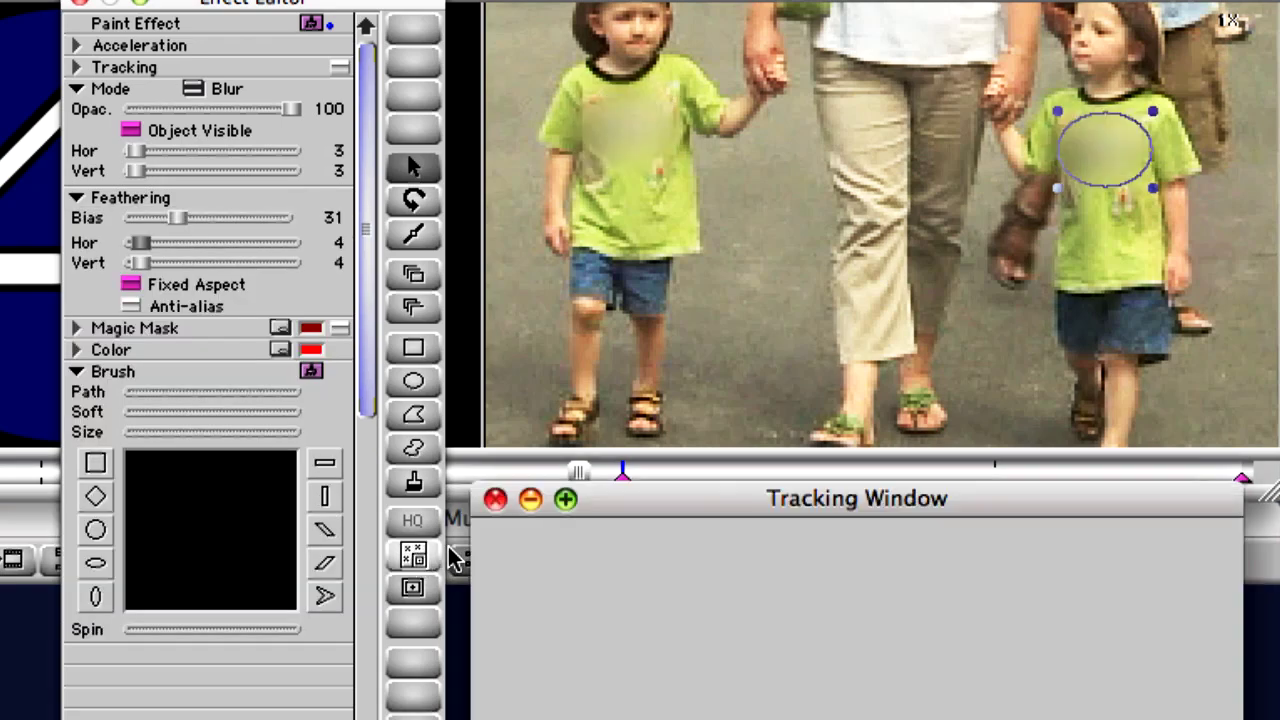
Add a second tracker, Point B, and make the first tracker's swatch blue
left_click_drag(614, 506, 630, 268)
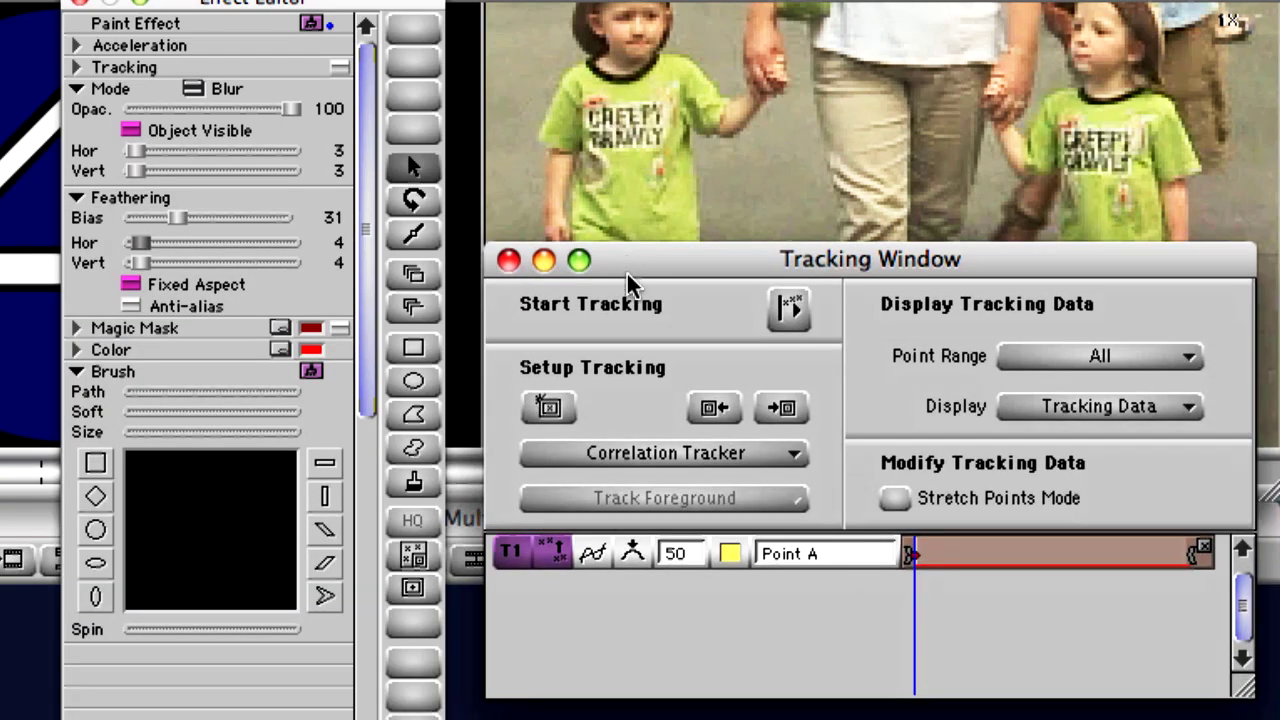
left_click(547, 412)
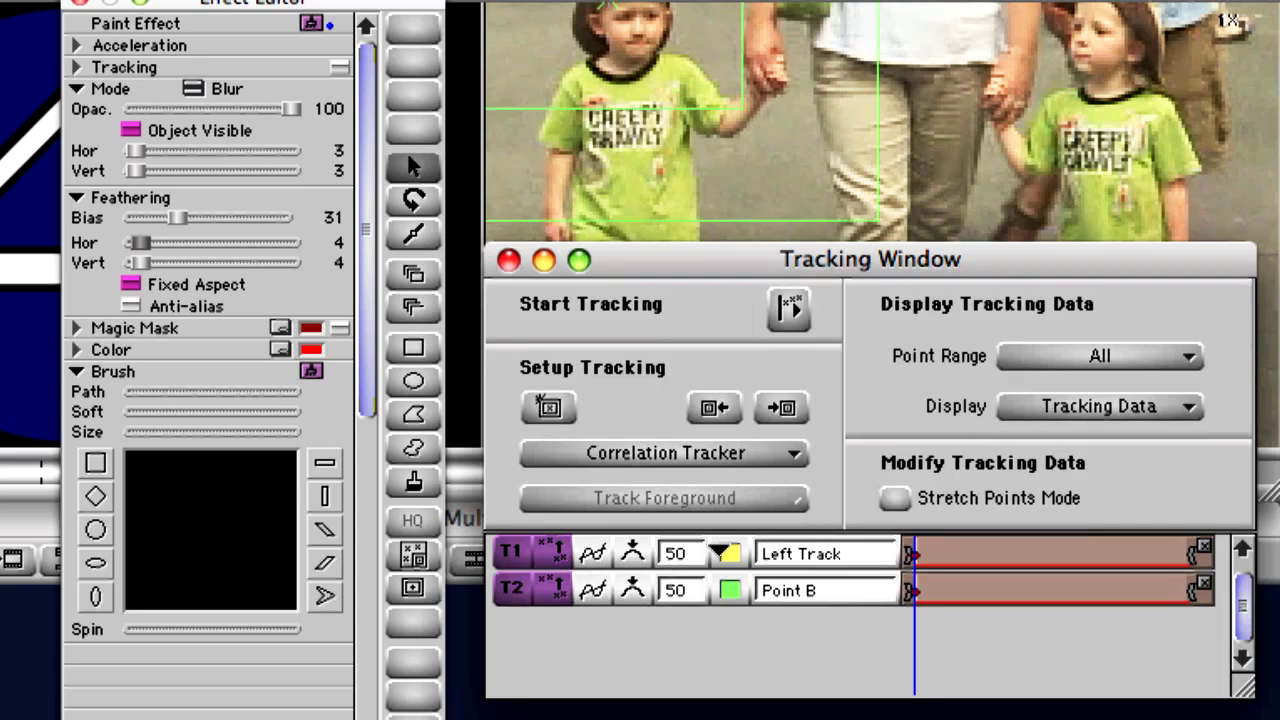
left_click(727, 555)
left_click(1086, 702)
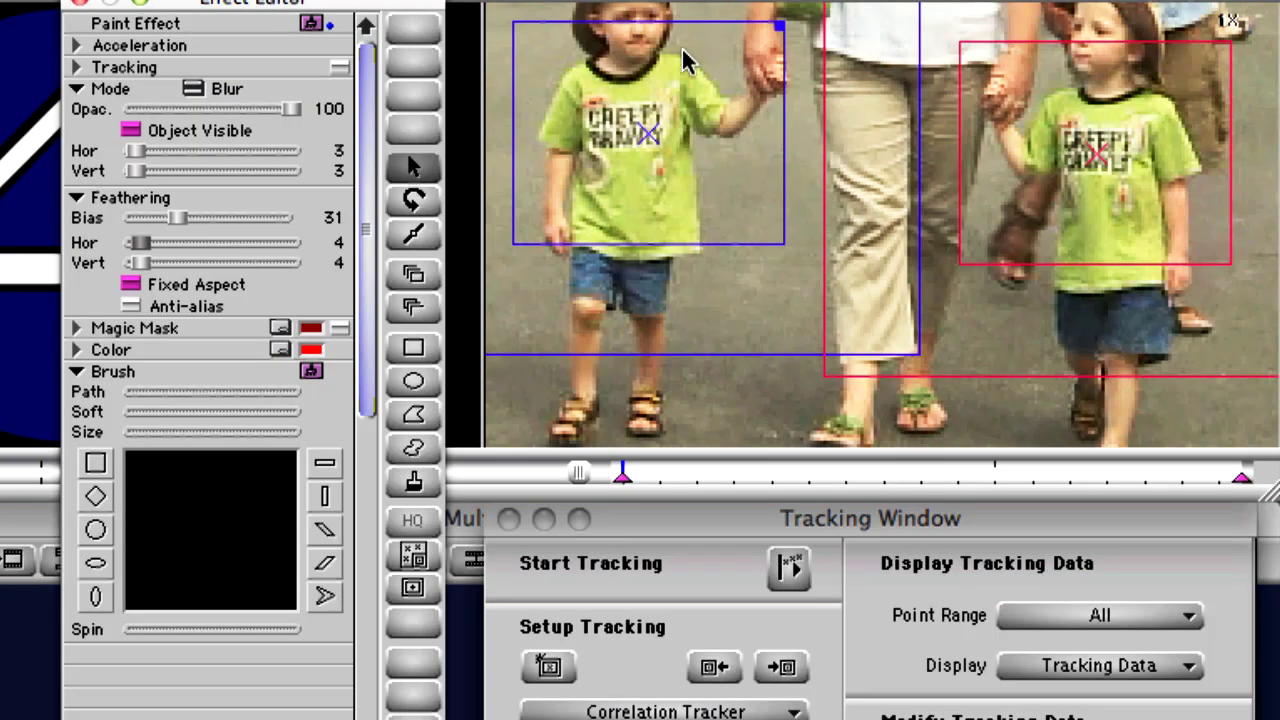
Shrink the blue and red tracking boxes tightly around the two children's shirt logos
left_click_drag(776, 28, 670, 110)
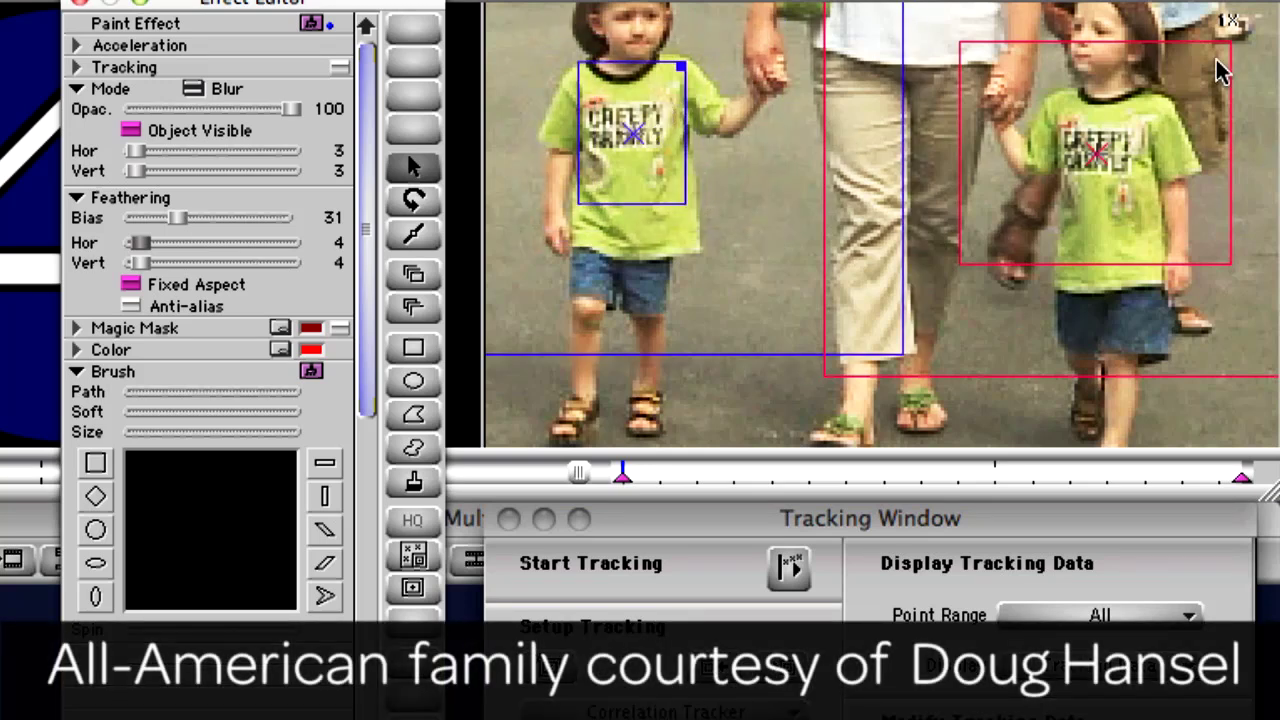
left_click_drag(1226, 47, 1138, 90)
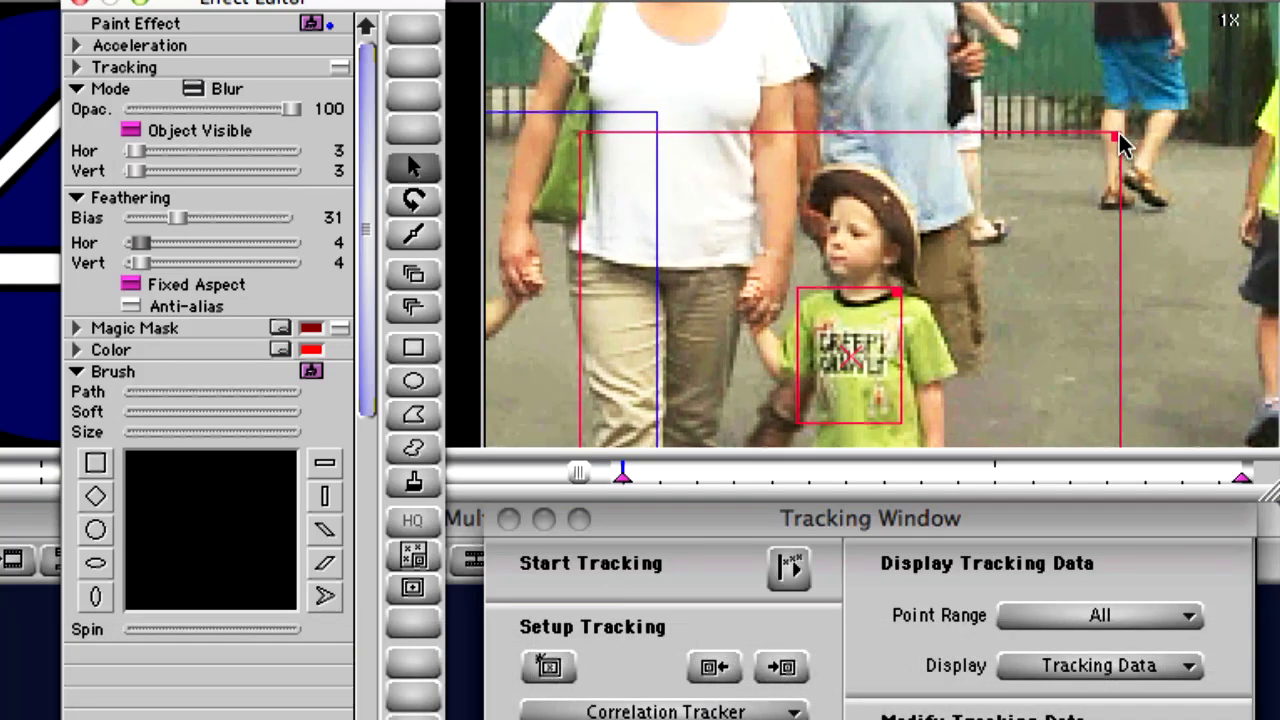
left_click_drag(1120, 143, 990, 226)
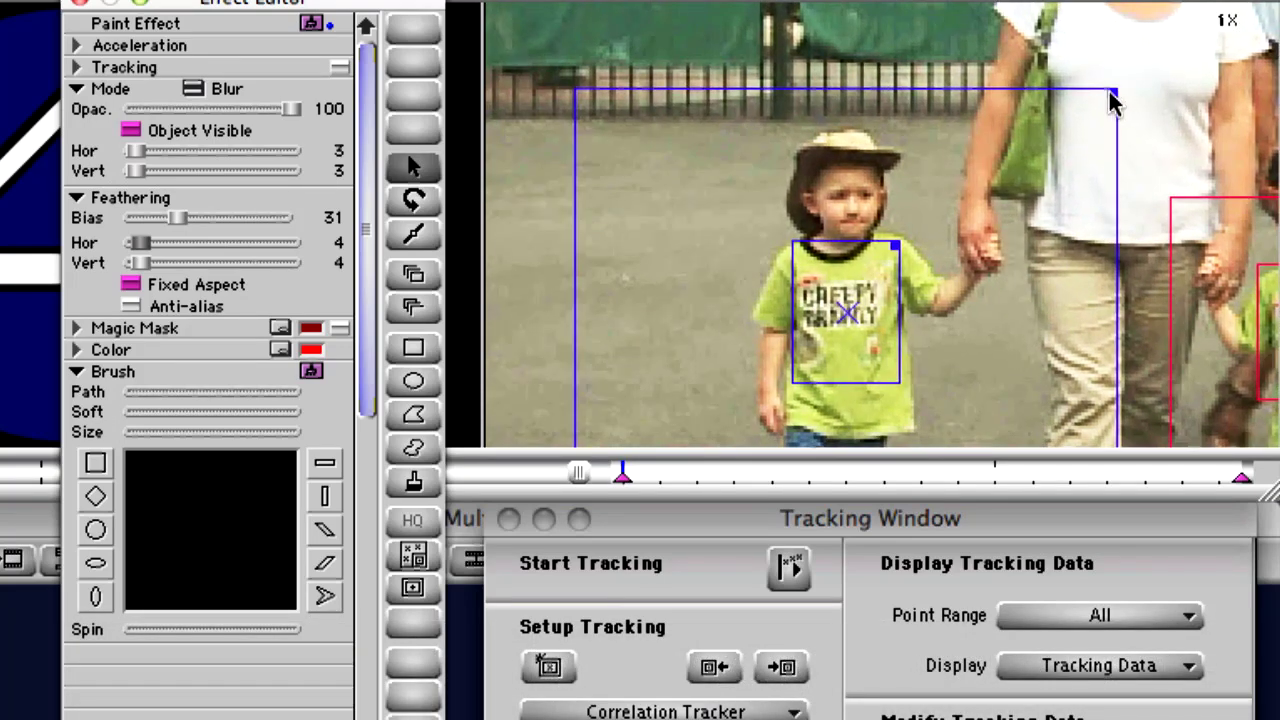
left_click_drag(1113, 100, 1000, 190)
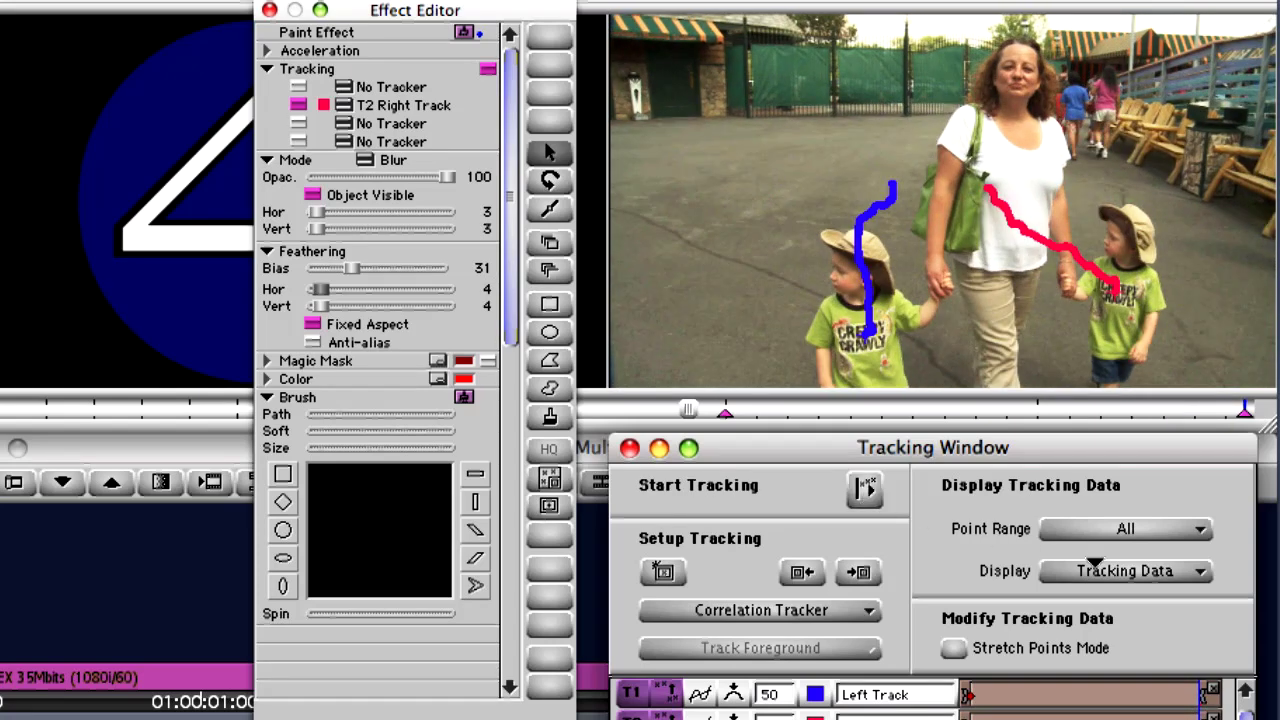
Set the display to Effect Results to review the tracked shirt blur
left_click(1093, 570)
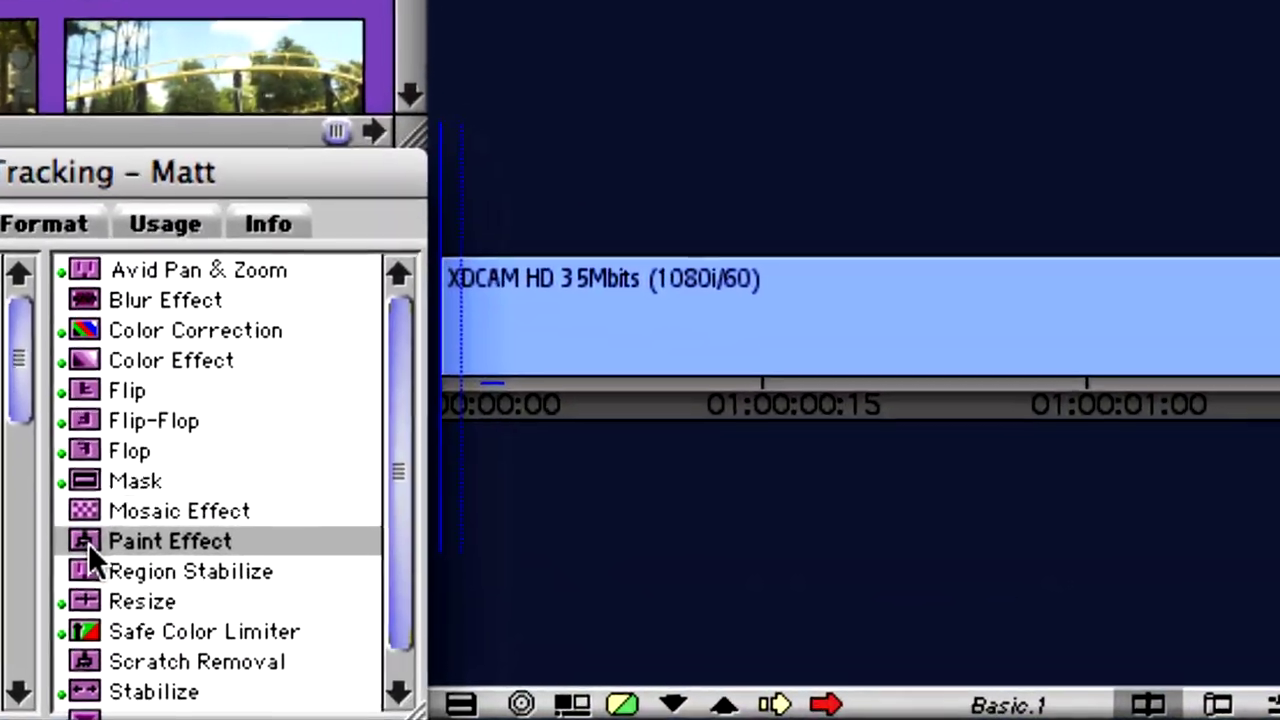
Apply a Paint Effect to the bomber clip and trace a polygon around the red tail fin
left_click_drag(88, 543, 782, 322)
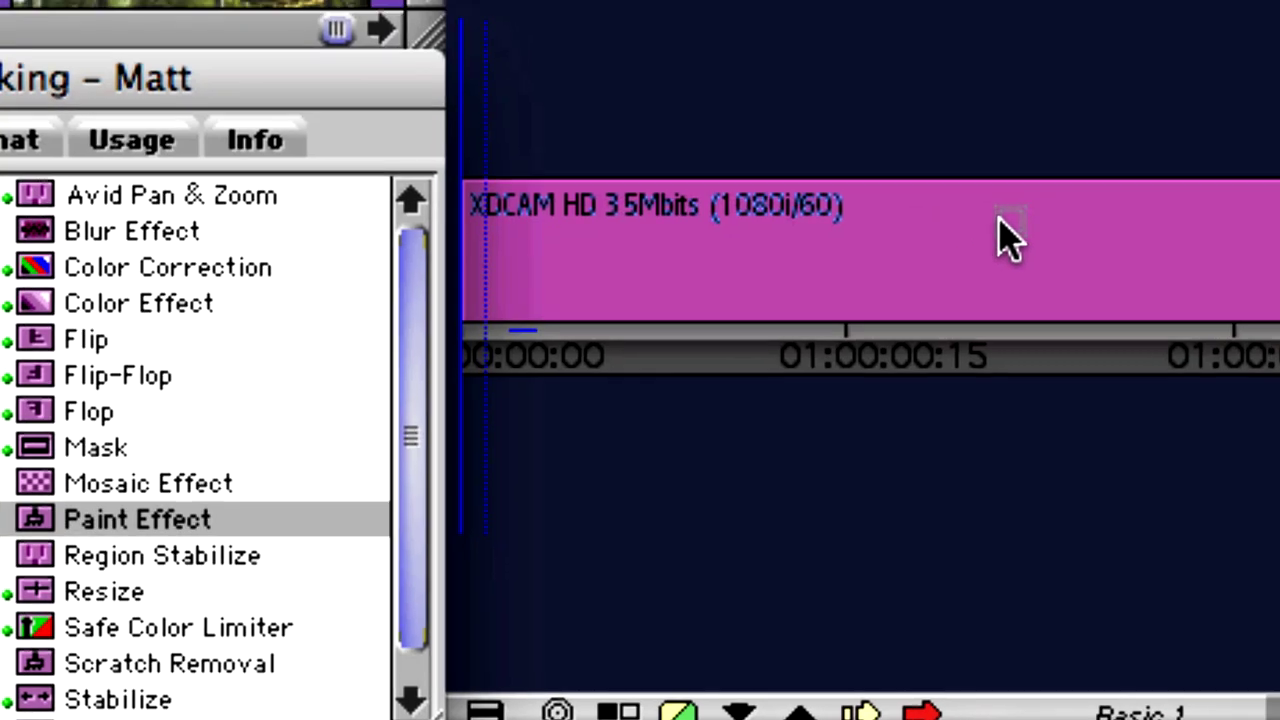
left_click_drag(999, 218, 1000, 220)
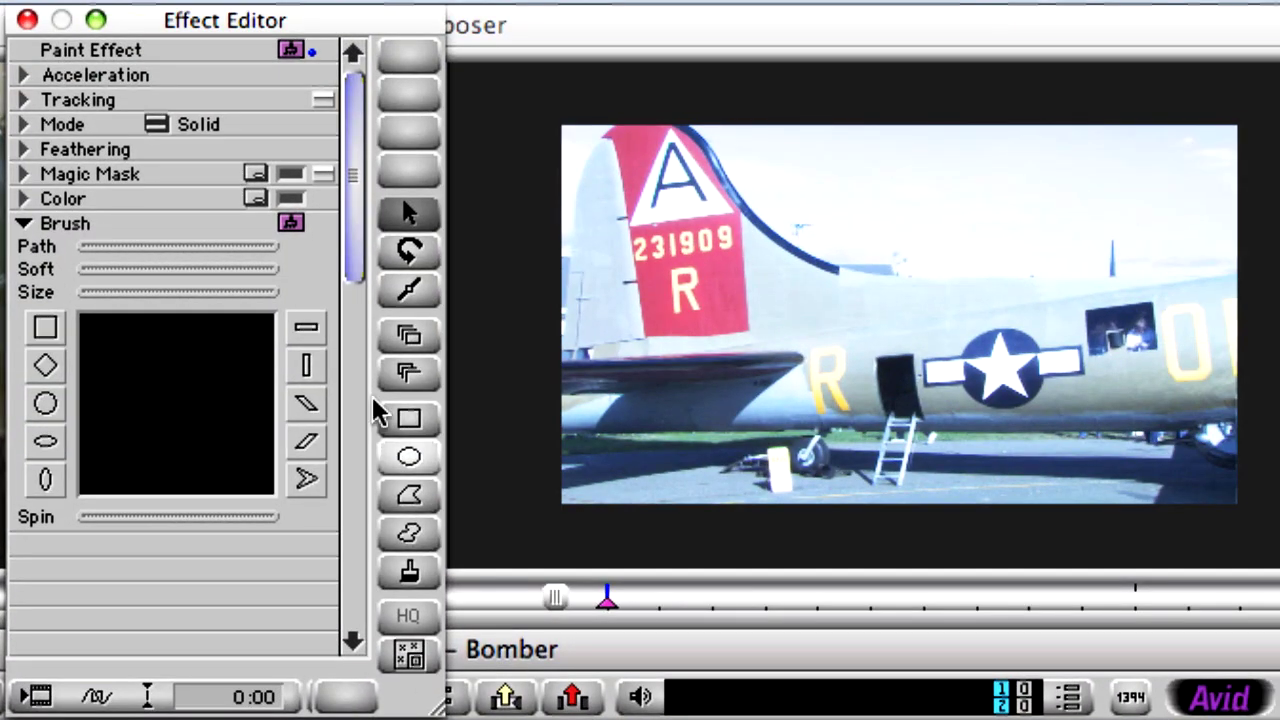
left_click(417, 505)
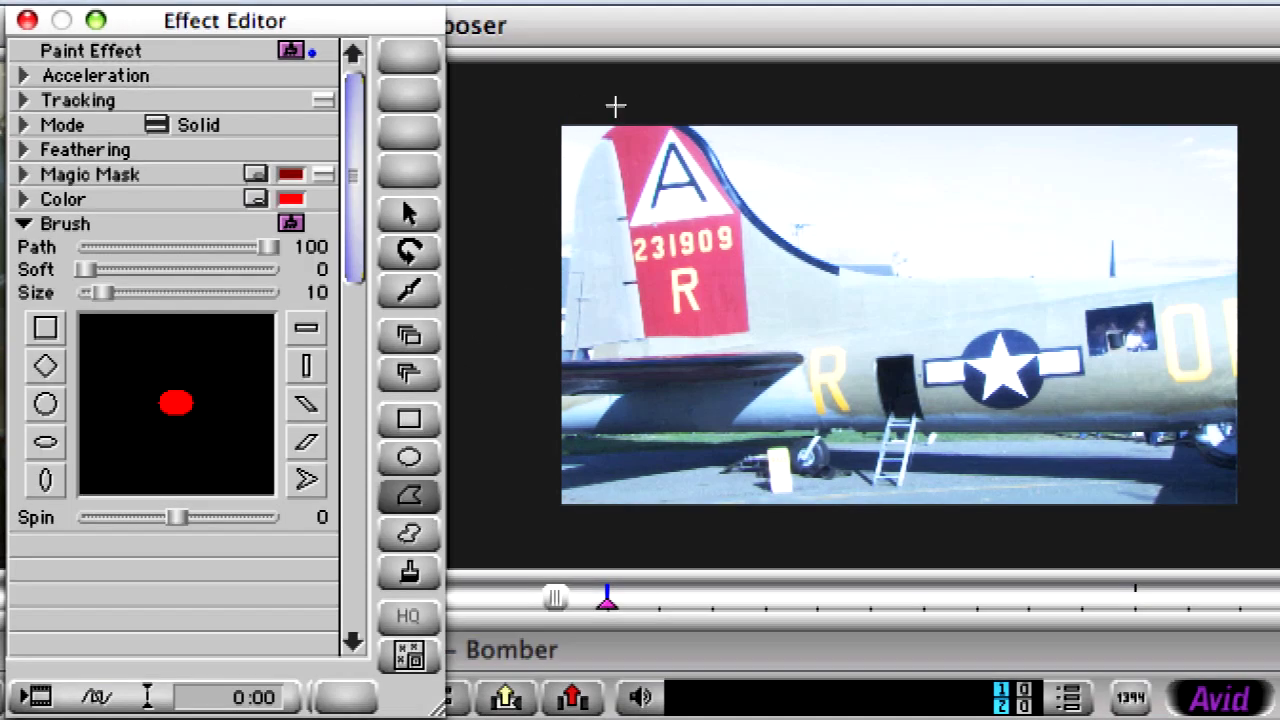
left_click(614, 106)
left_click(587, 147)
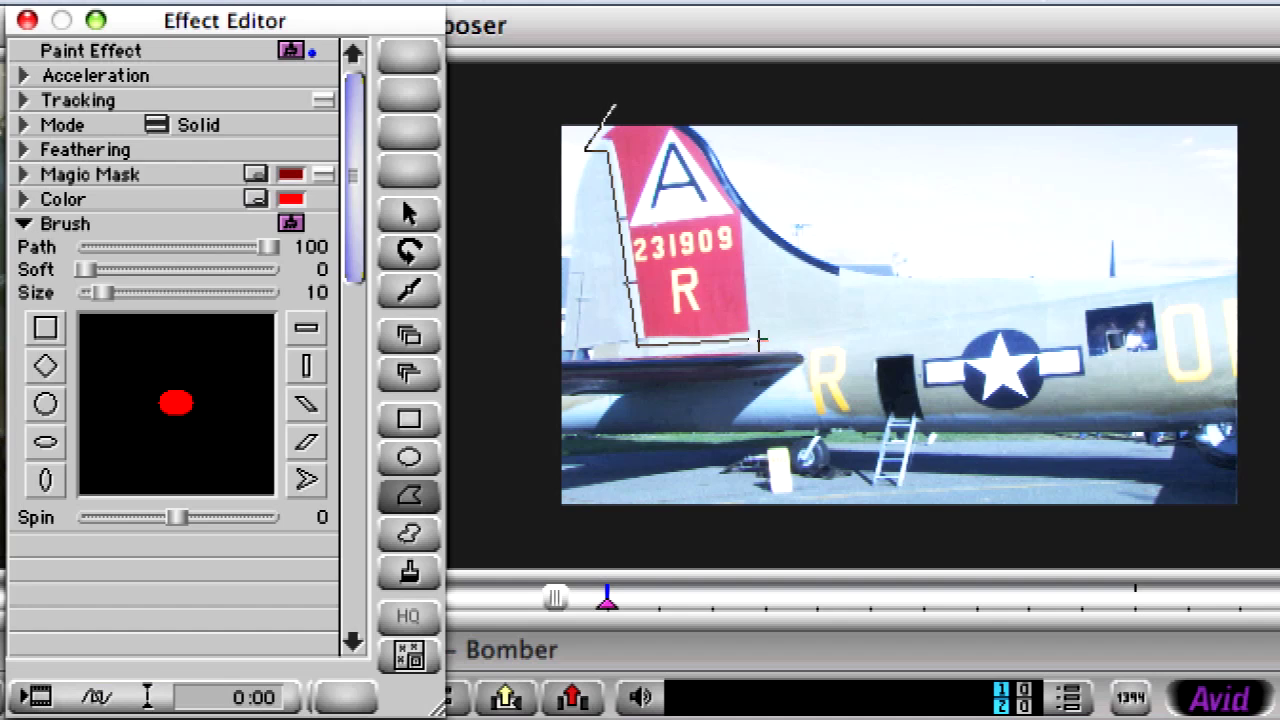
left_click(614, 104)
Set the paint mode to Colorize and expand the Magic Mask and tint colour settings
left_click(160, 120)
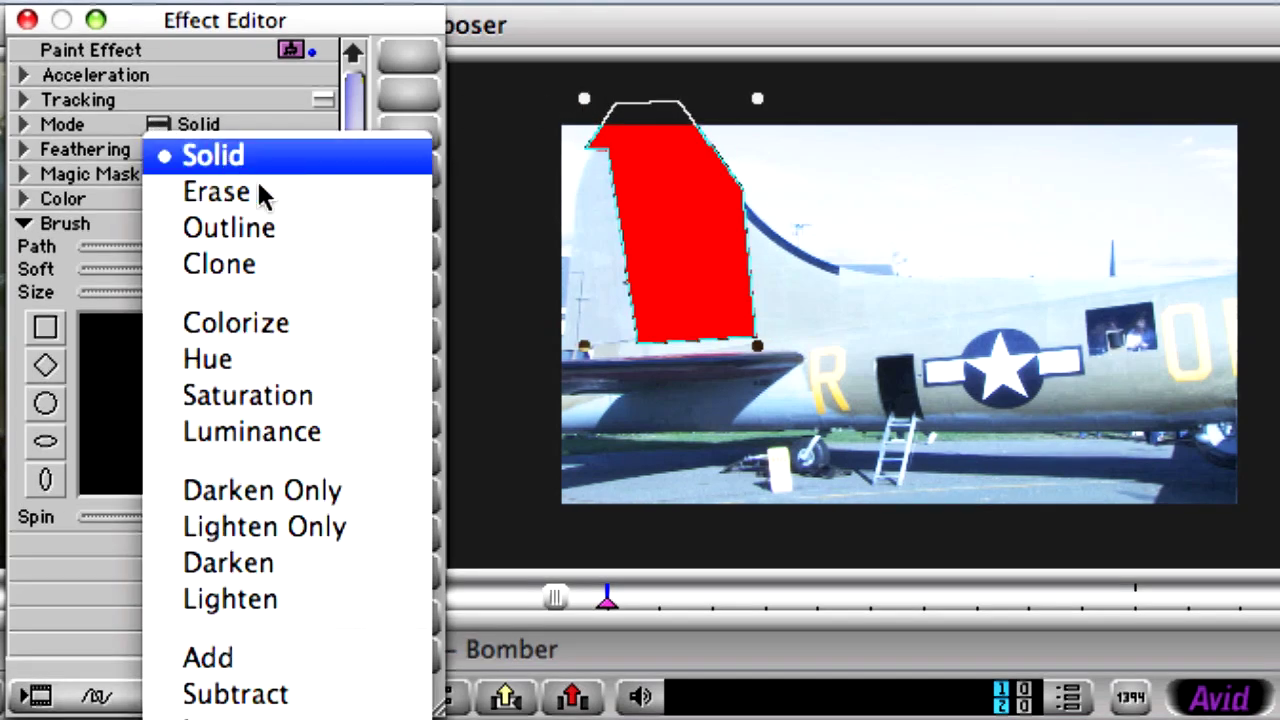
left_click(317, 323)
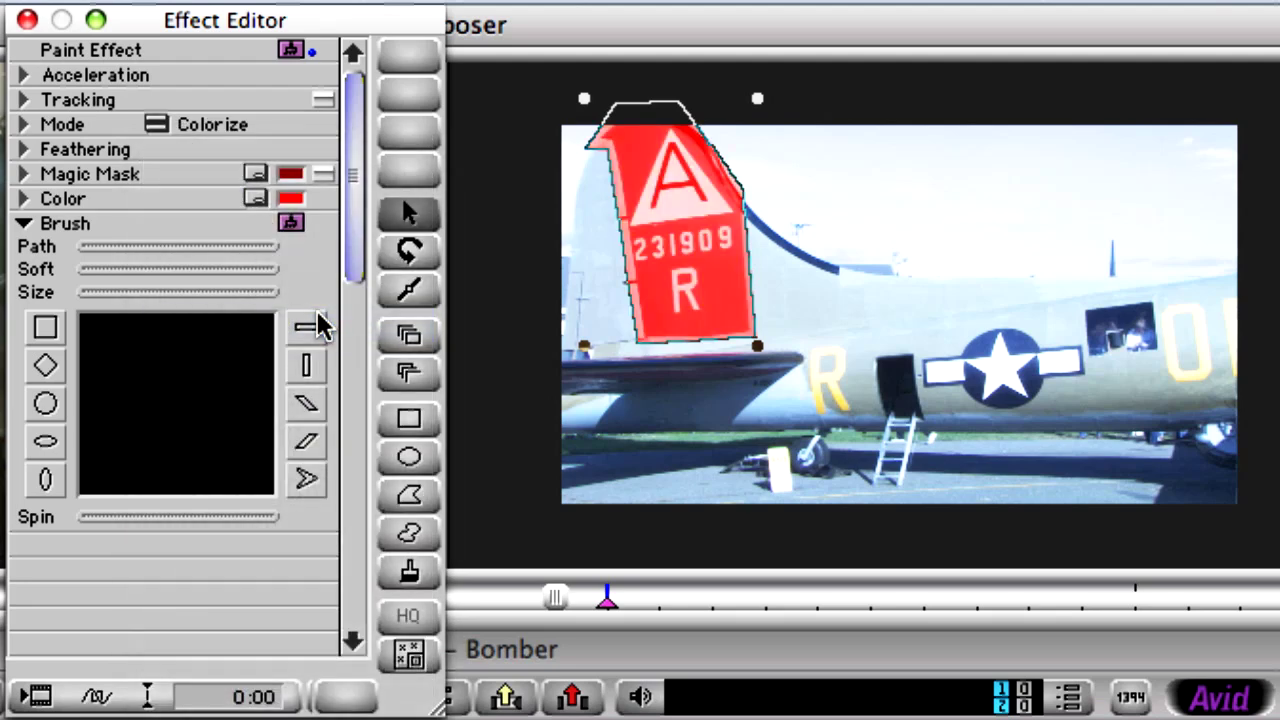
left_click(23, 174)
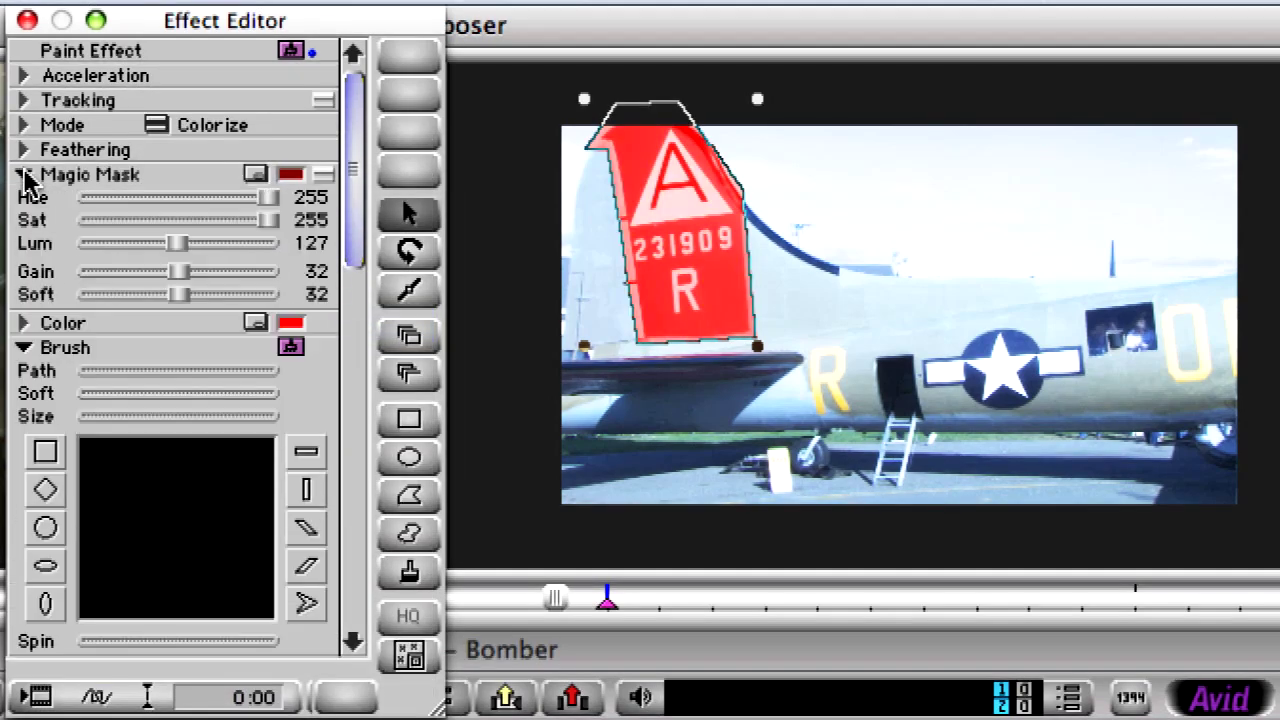
left_click(23, 347)
left_click(23, 323)
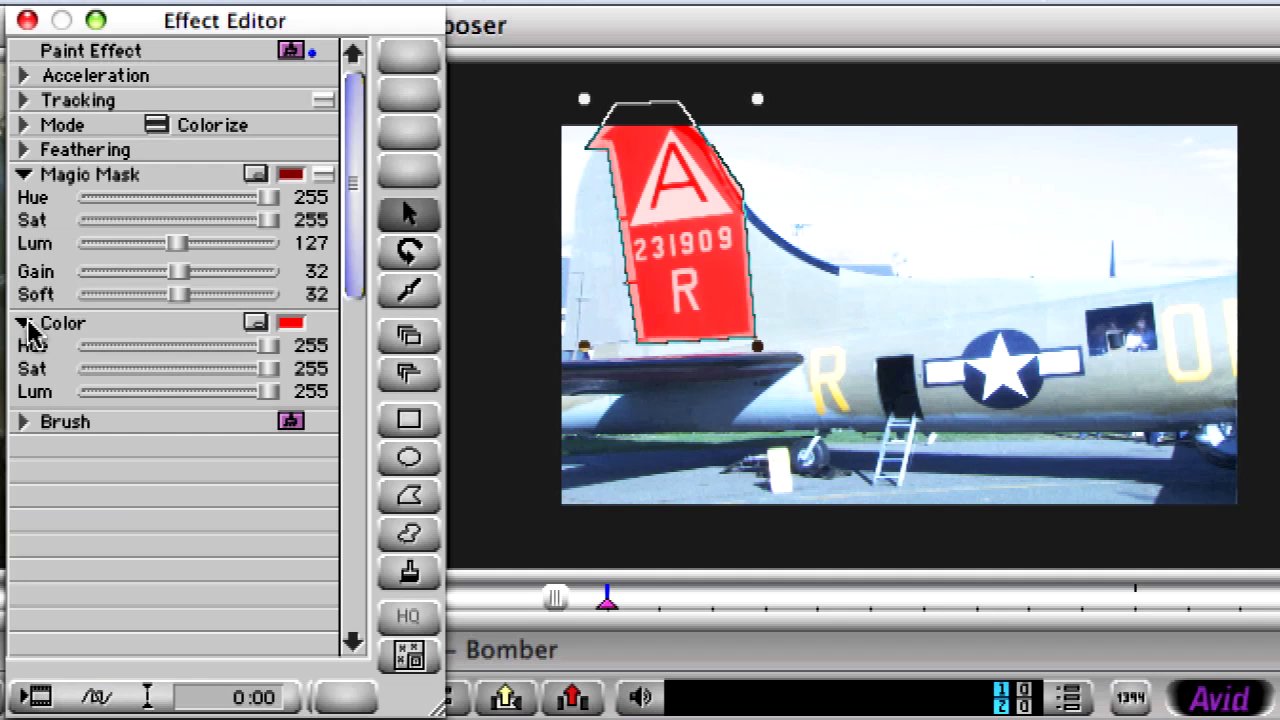
Key the Magic Mask to the tail's red, shift the hue to green, and preview playback
left_click_drag(296, 166, 668, 335)
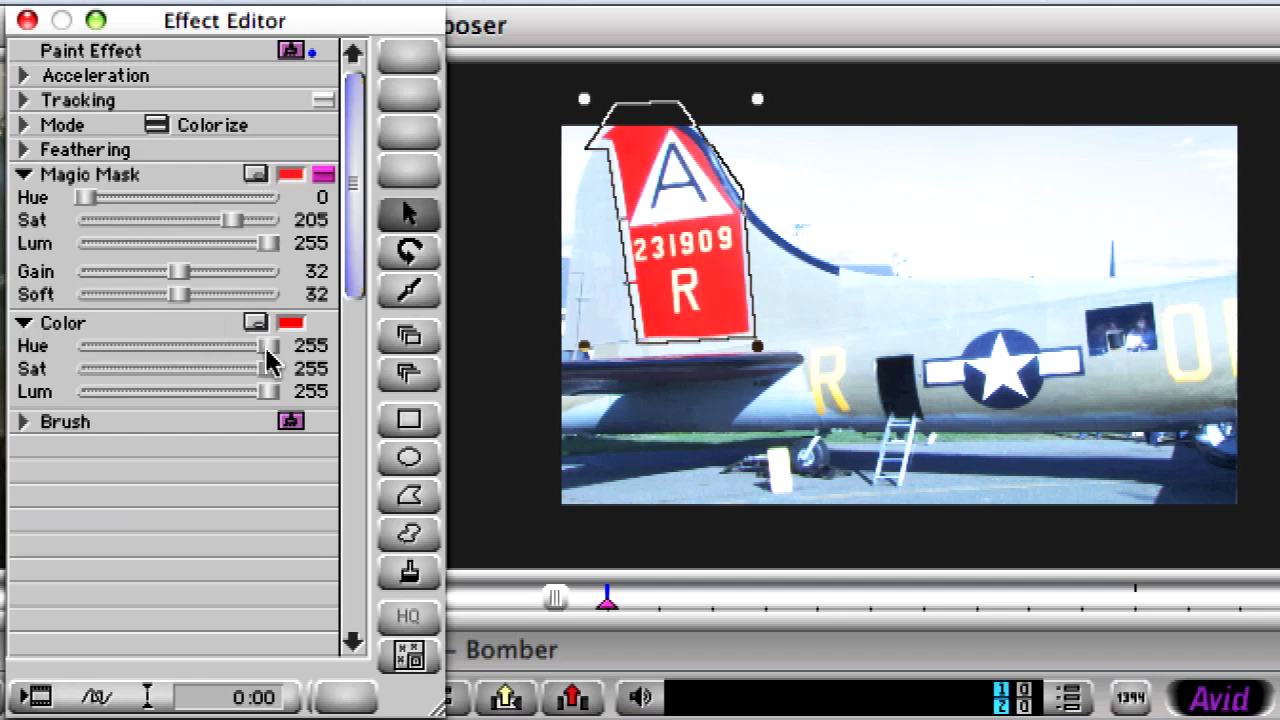
left_click_drag(267, 348, 147, 350)
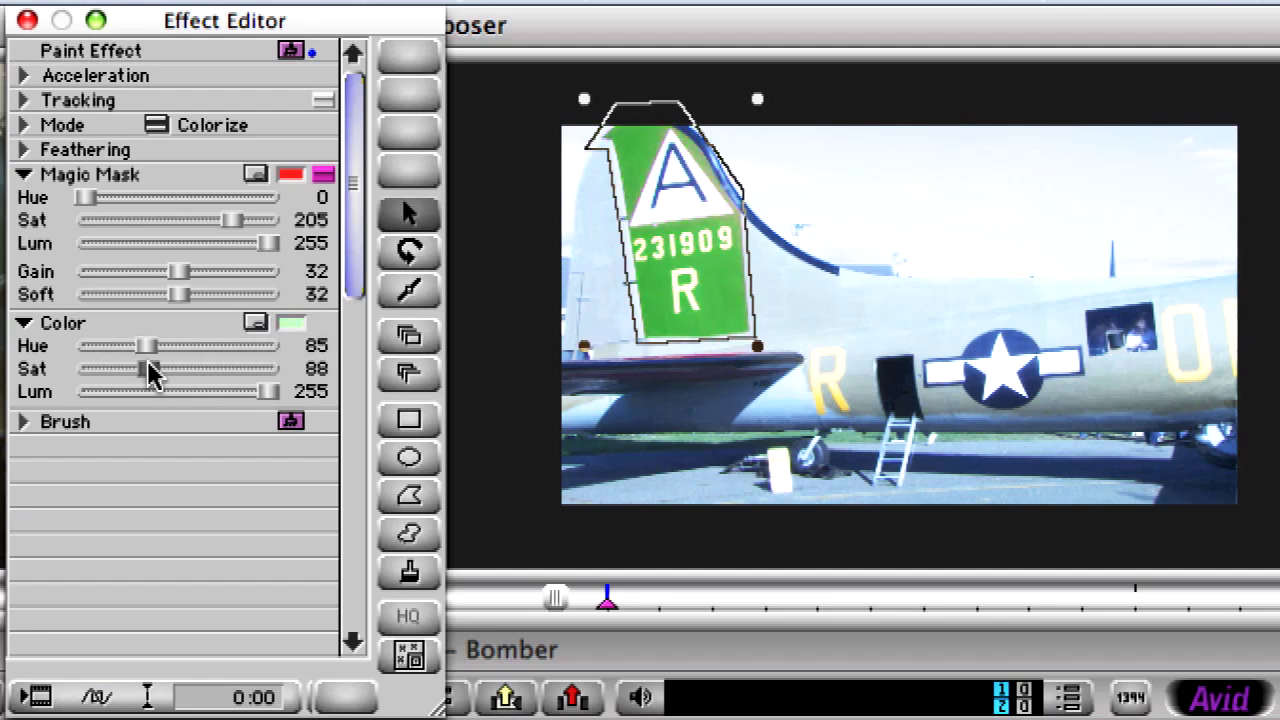
key("space")
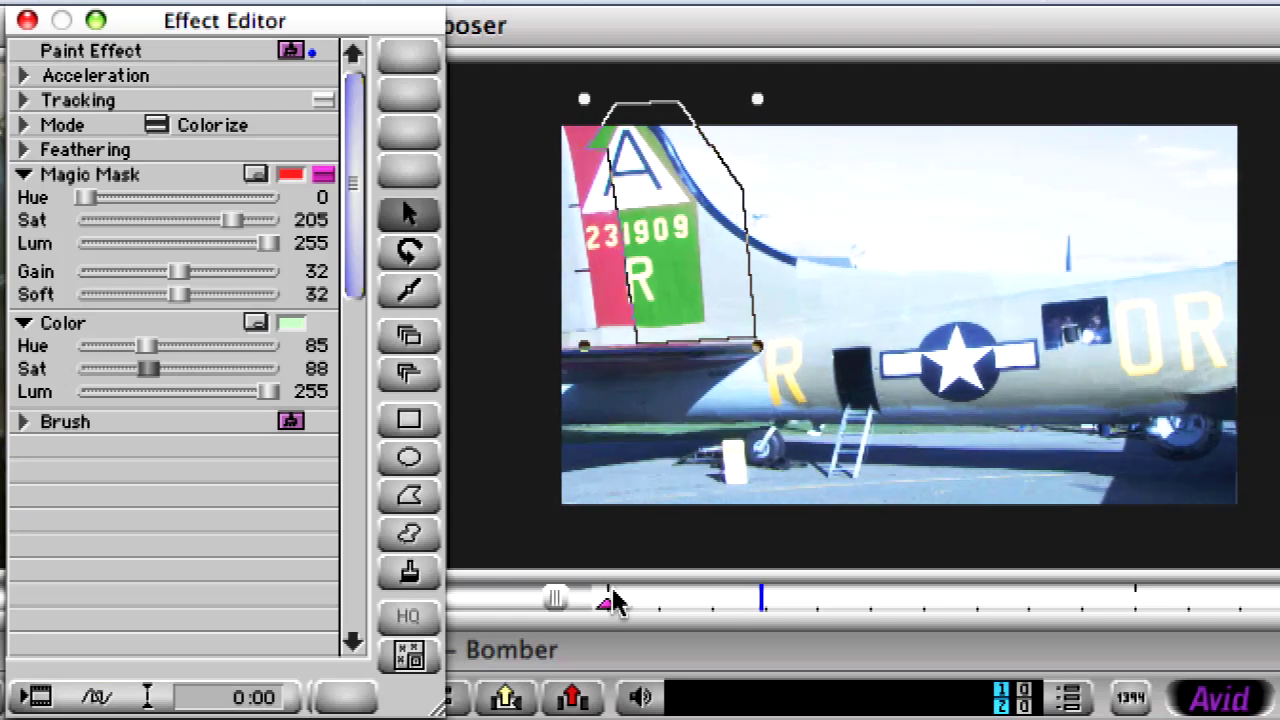
Enable a blue Point A tracker on the tail's star emblem and track it through the clip
left_click(600, 600)
left_click(22, 101)
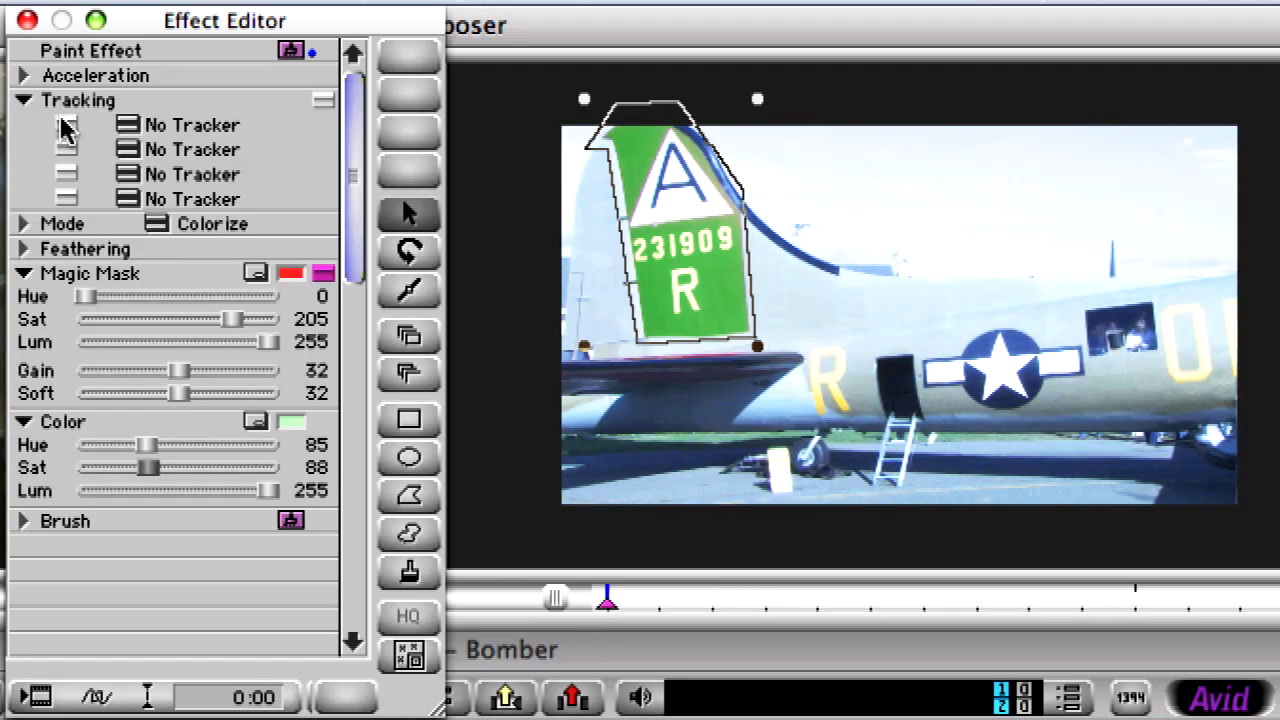
left_click(65, 125)
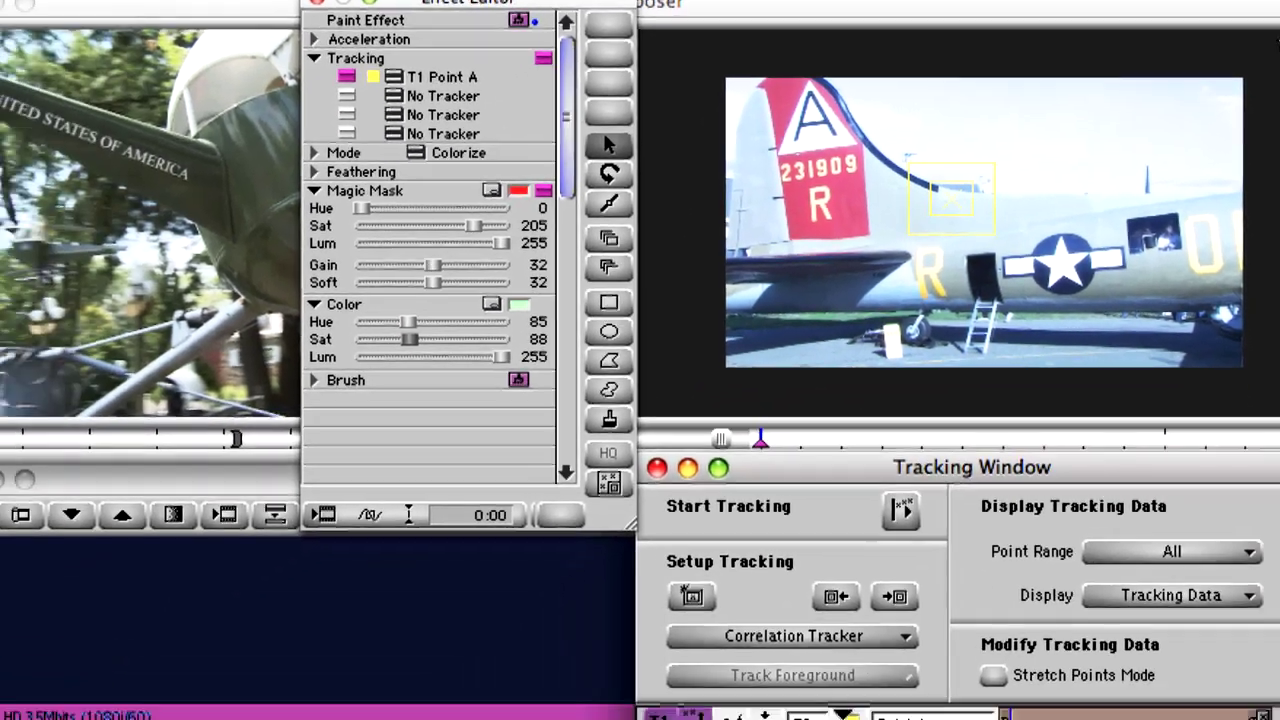
left_click(723, 719)
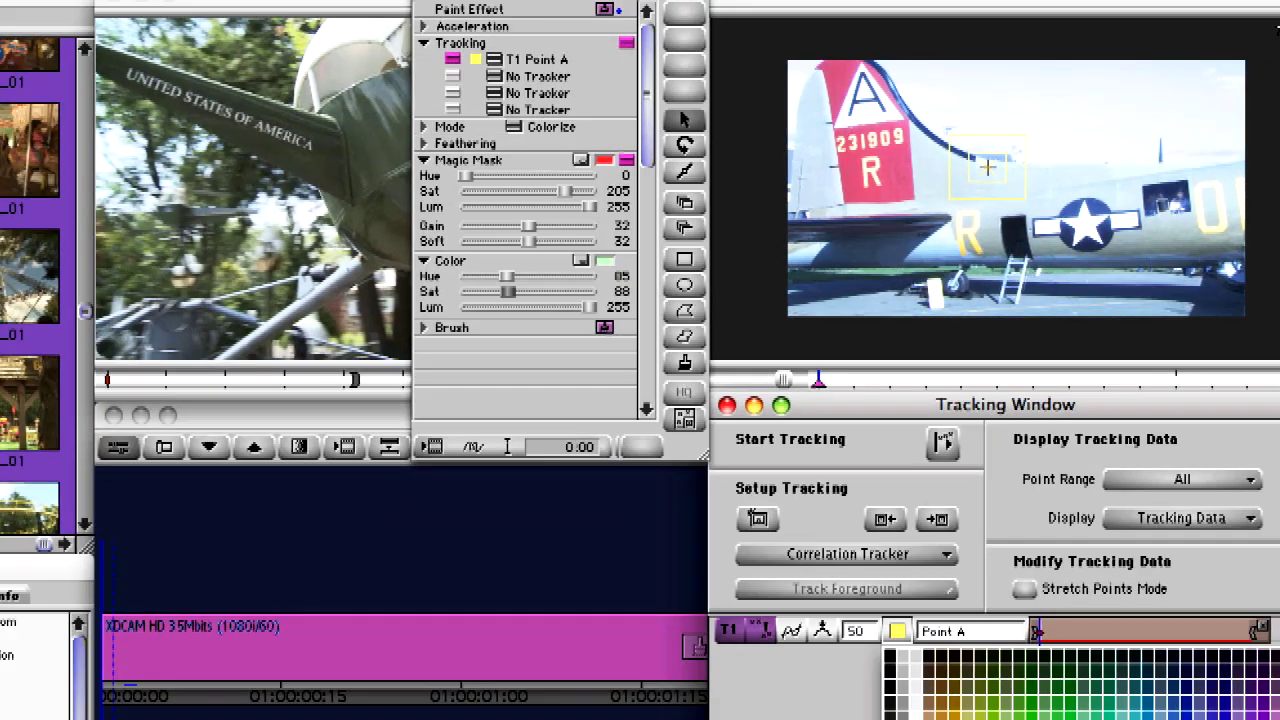
left_click(1178, 703)
left_click_drag(985, 178, 1098, 222)
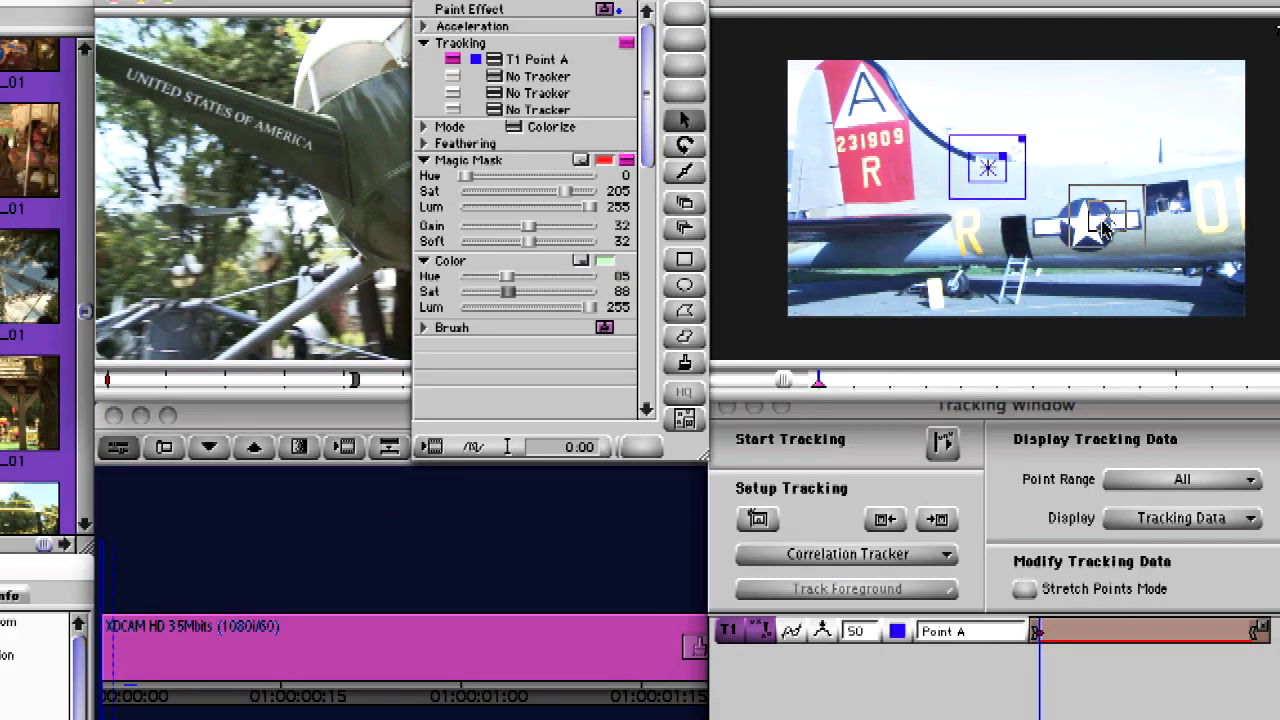
left_click(945, 442)
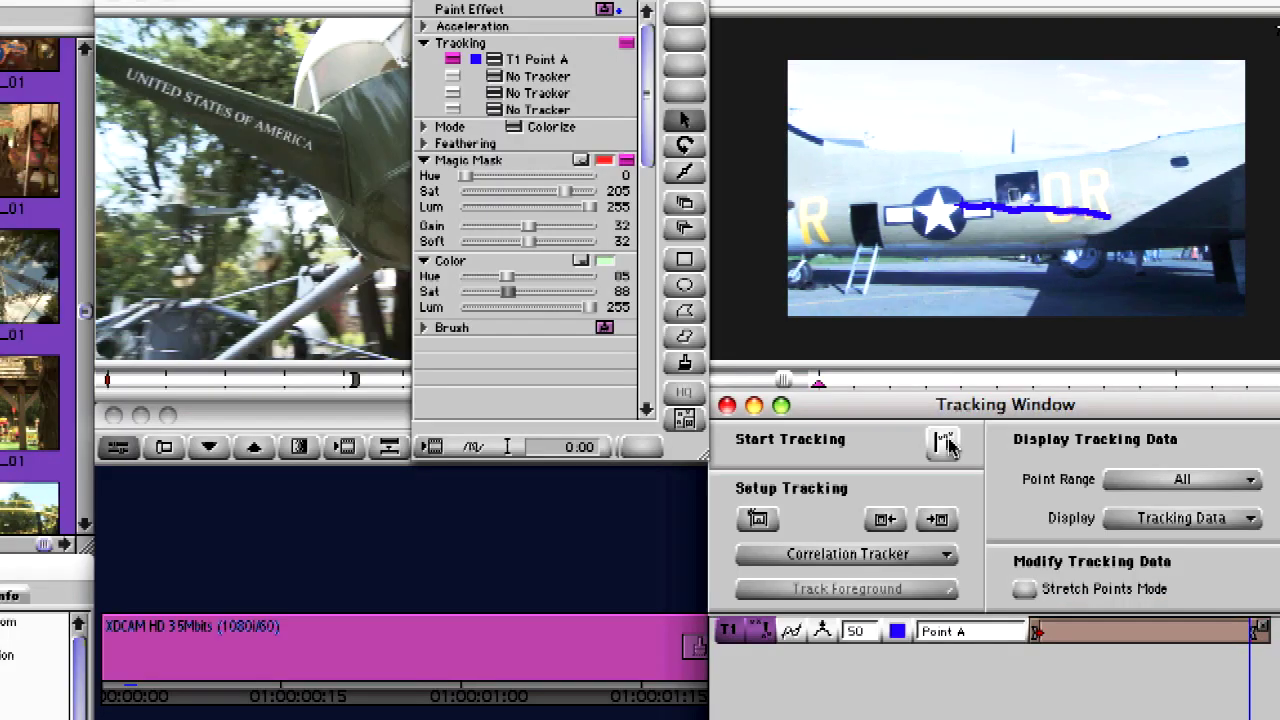
Display the Effect Results and close tracking to review the recolored bomber
left_click(1148, 518)
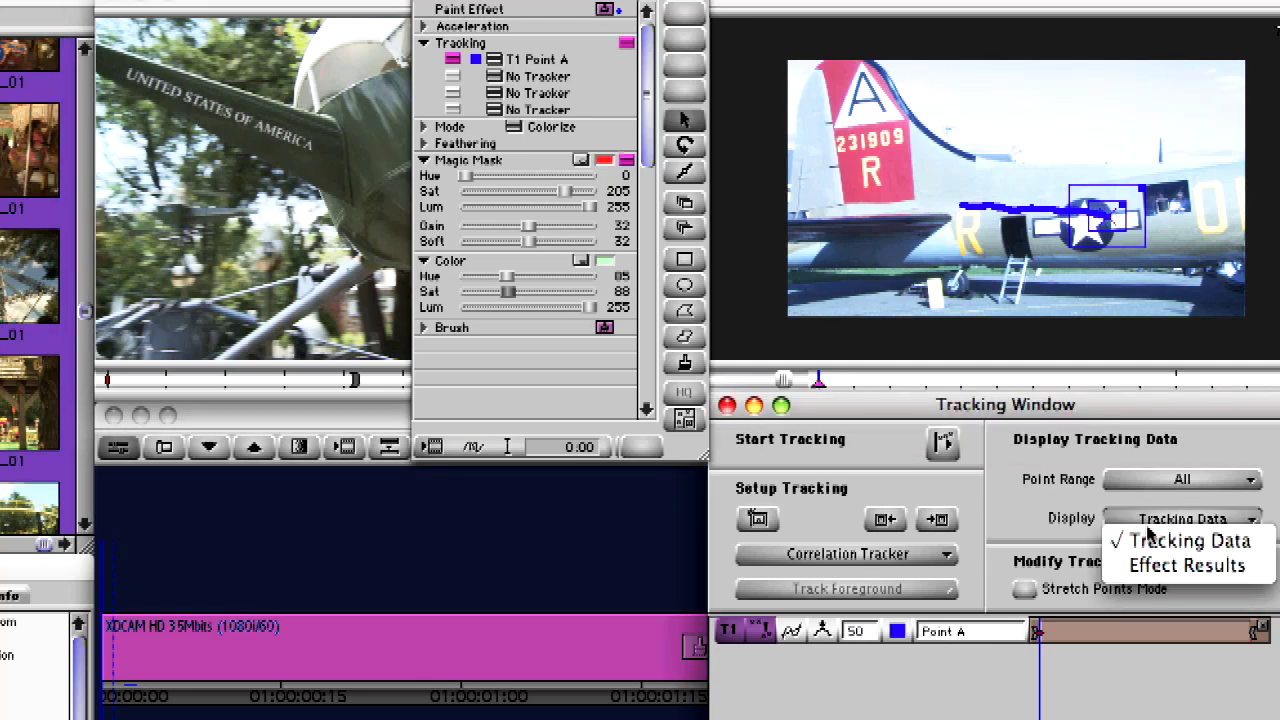
left_click(1150, 565)
left_click(727, 405)
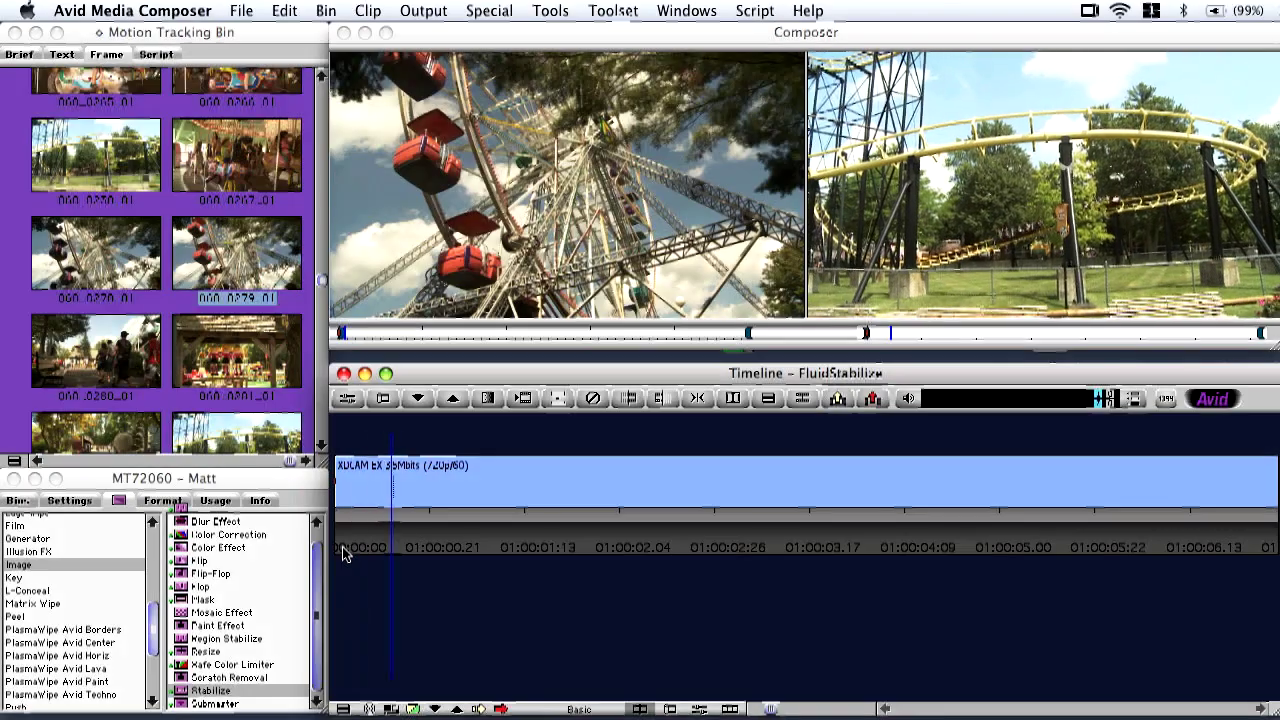
Apply Stabilize to the roller-coaster clip and turn on Use Tracking for its Position
key("space")
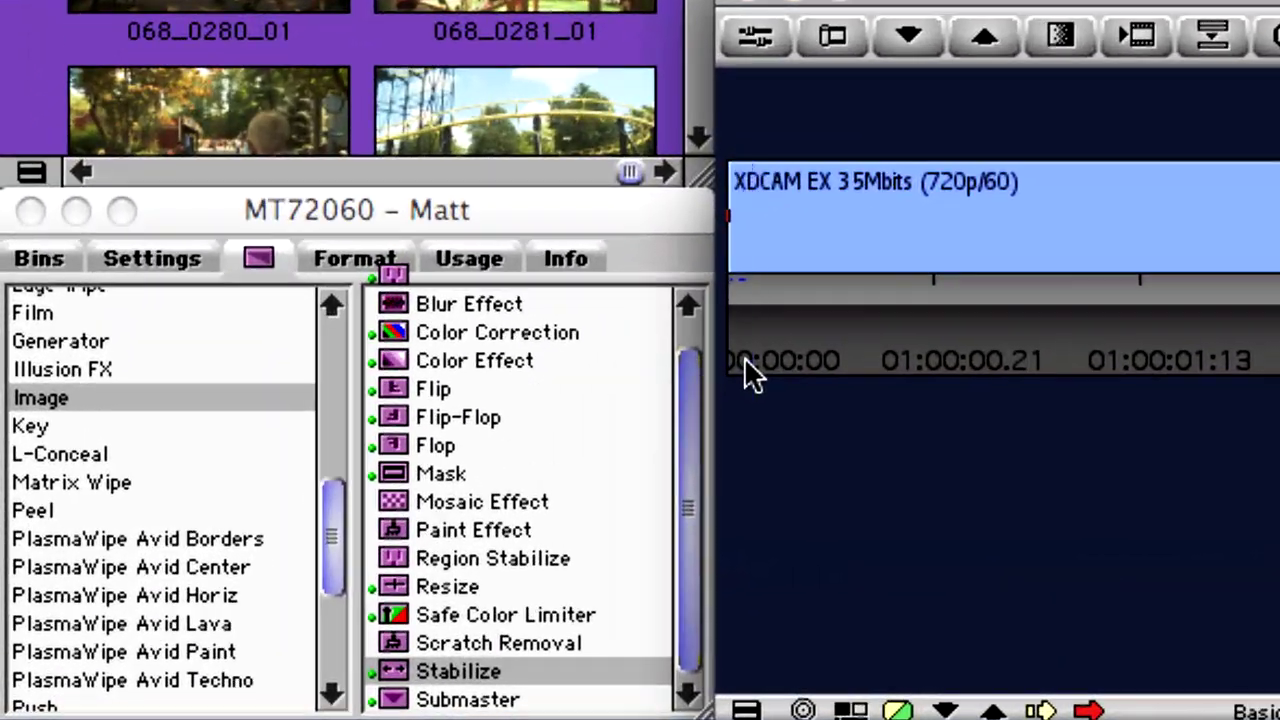
left_click(495, 479)
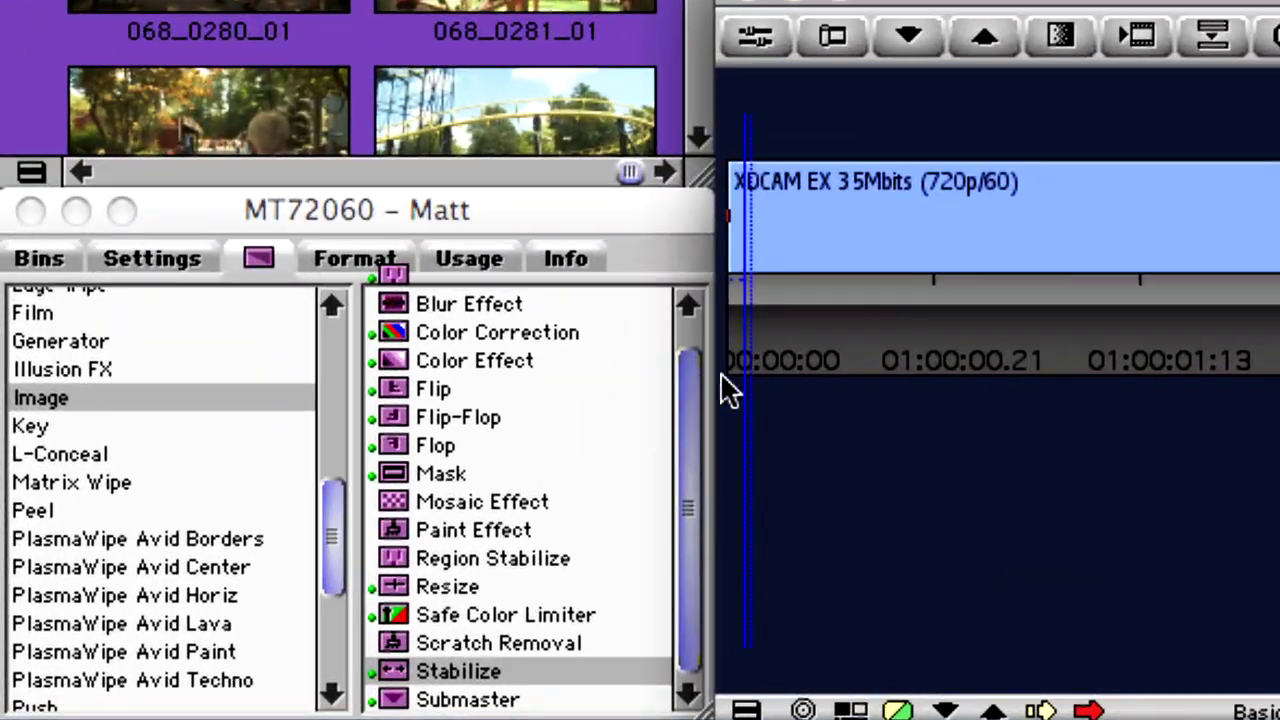
left_click_drag(400, 685, 1160, 276)
left_click(700, 709)
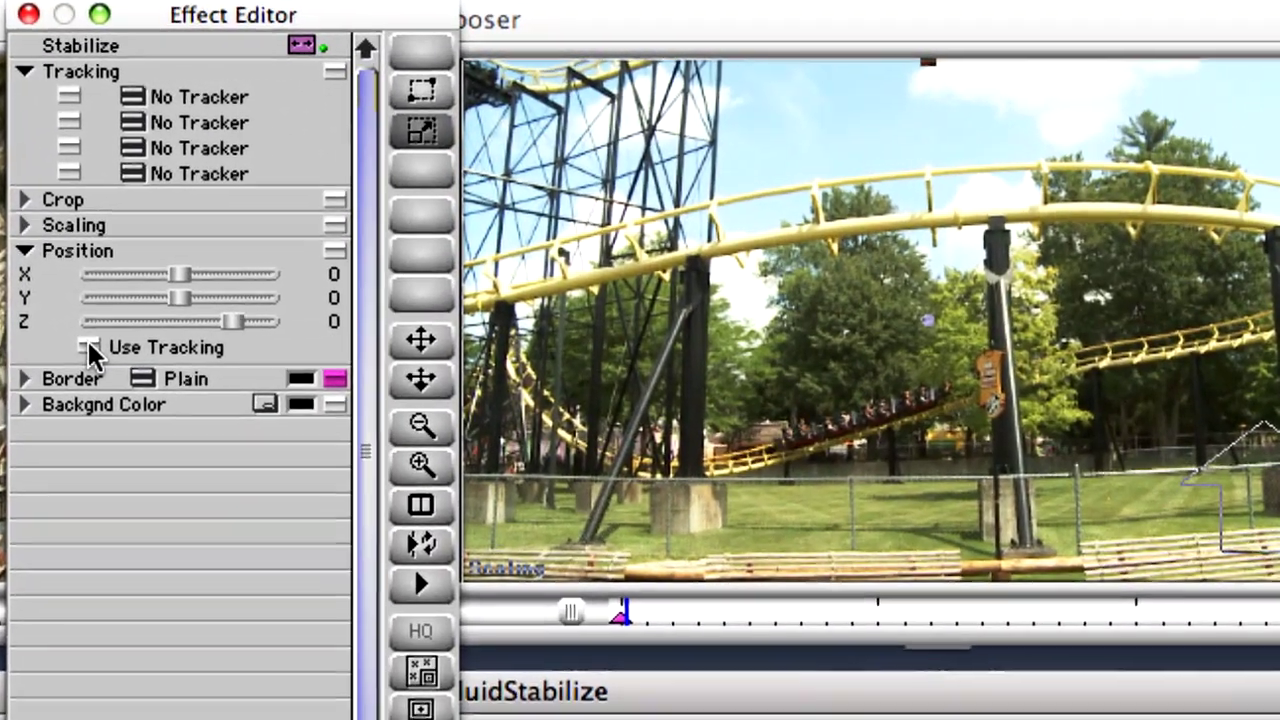
left_click(88, 344)
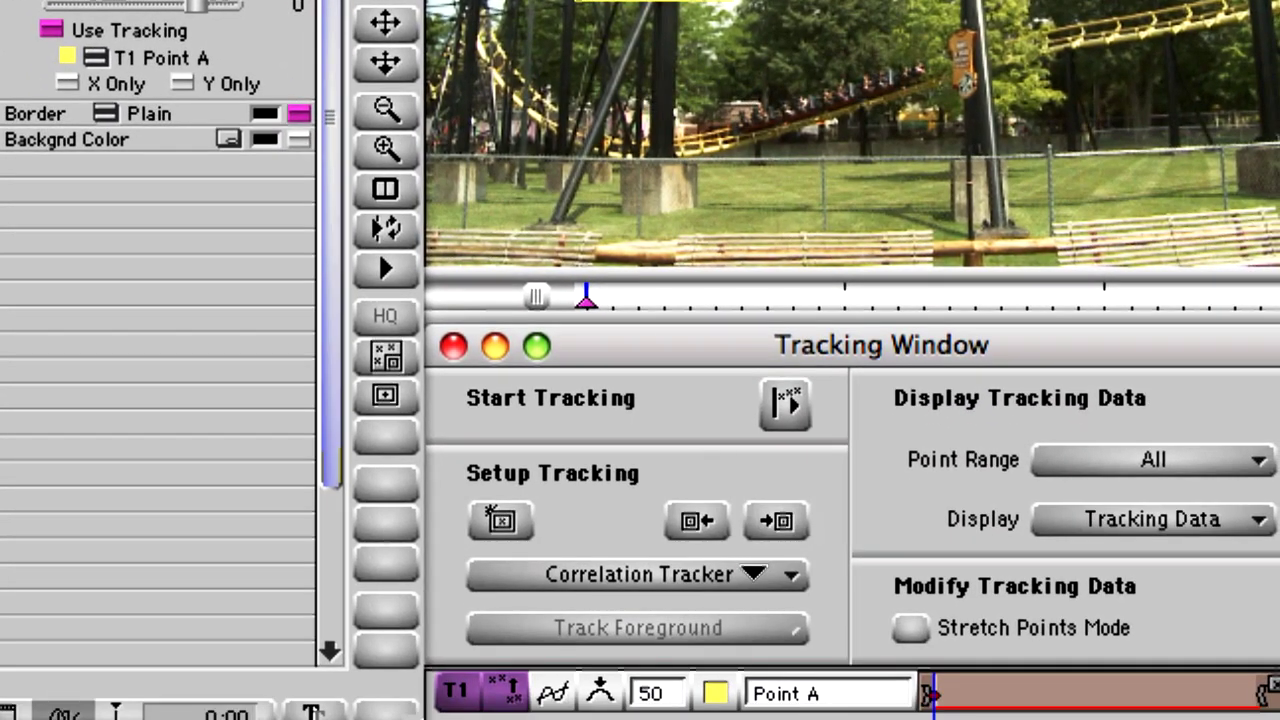
Switch the tracker to FluidStabilizer and display the stabilized Effect Results
left_click_drag(753, 573, 733, 672)
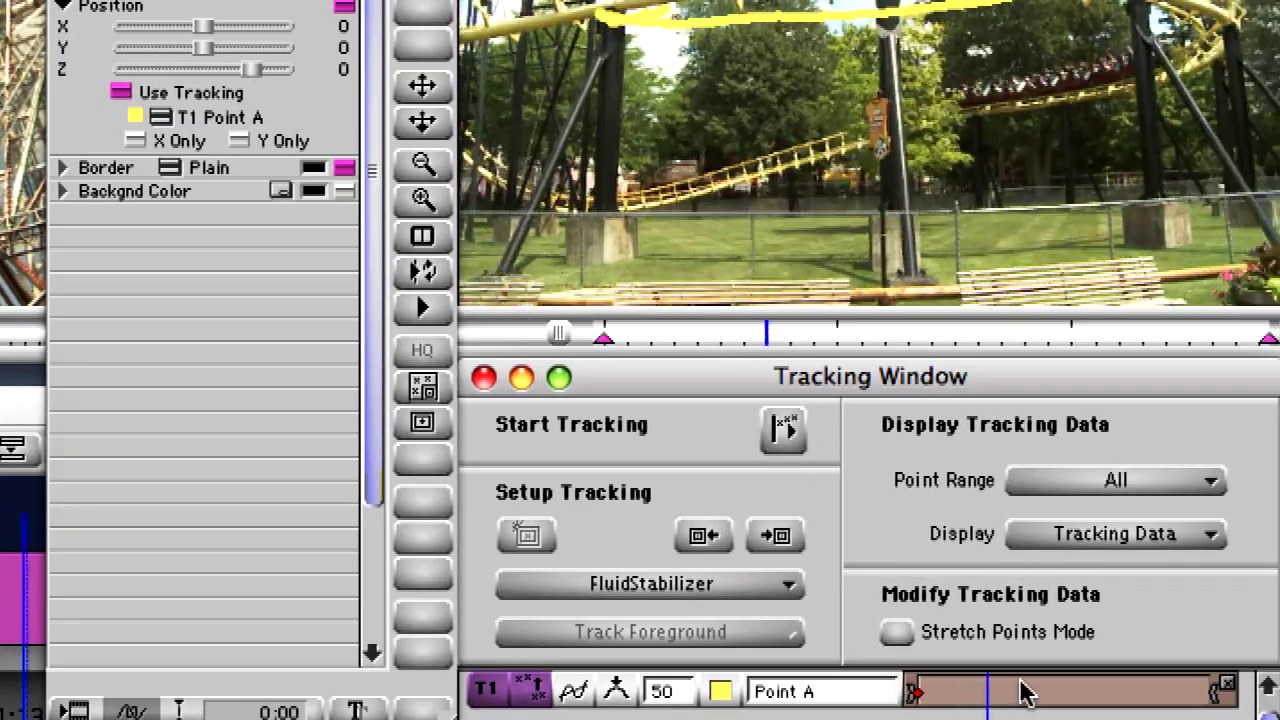
left_click(1080, 534)
left_click(1110, 601)
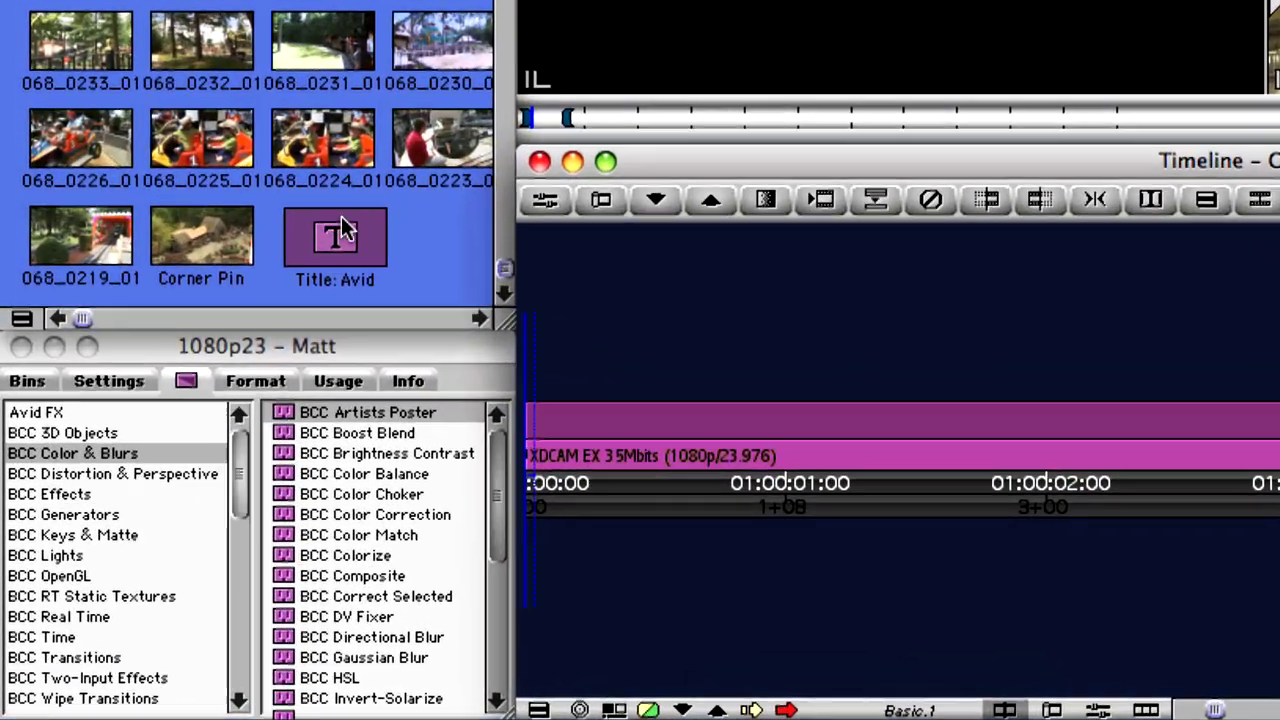
Place the AVID title above the park aerial clip, preview it, and promote it to 3D
left_click(340, 228)
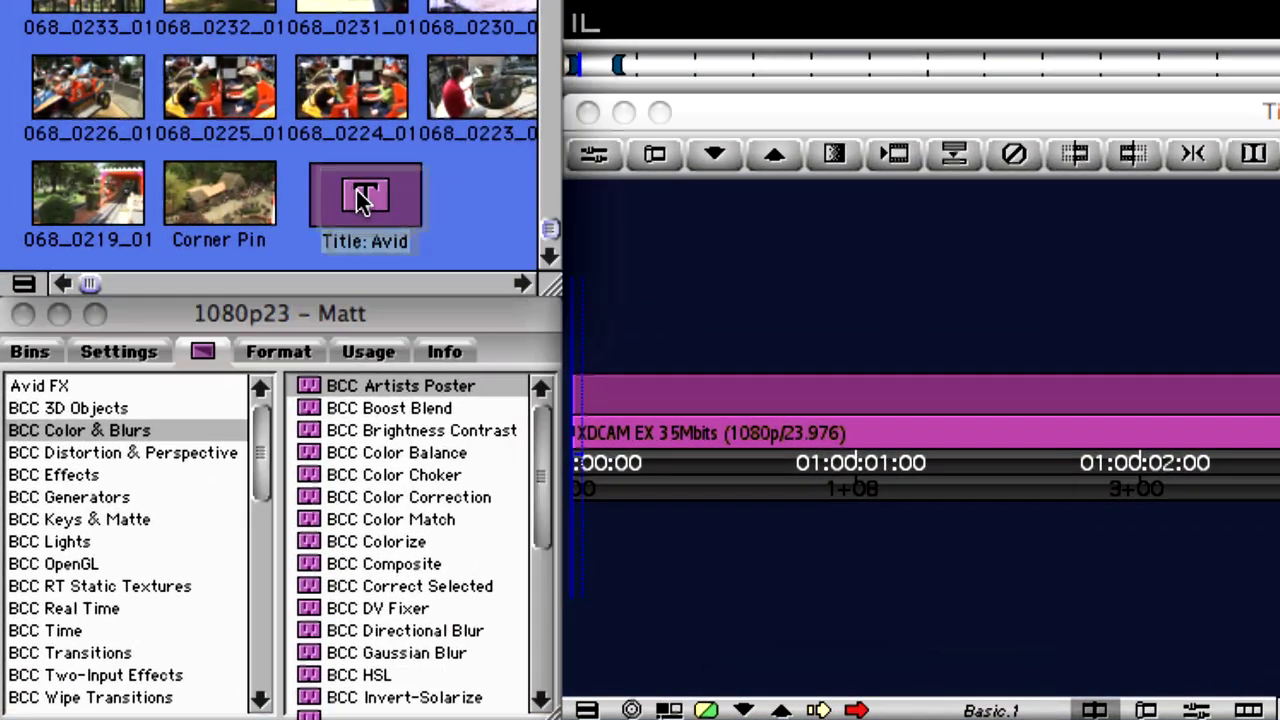
left_click_drag(719, 312, 677, 366)
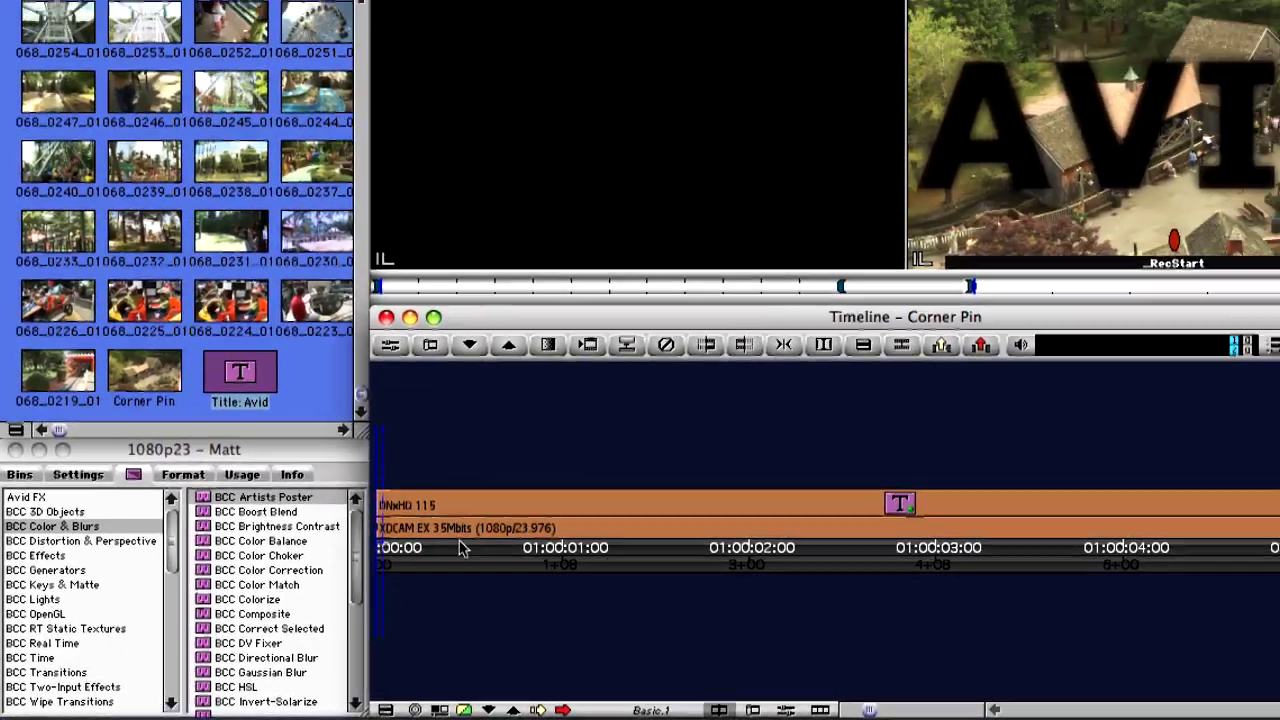
left_click(460, 548)
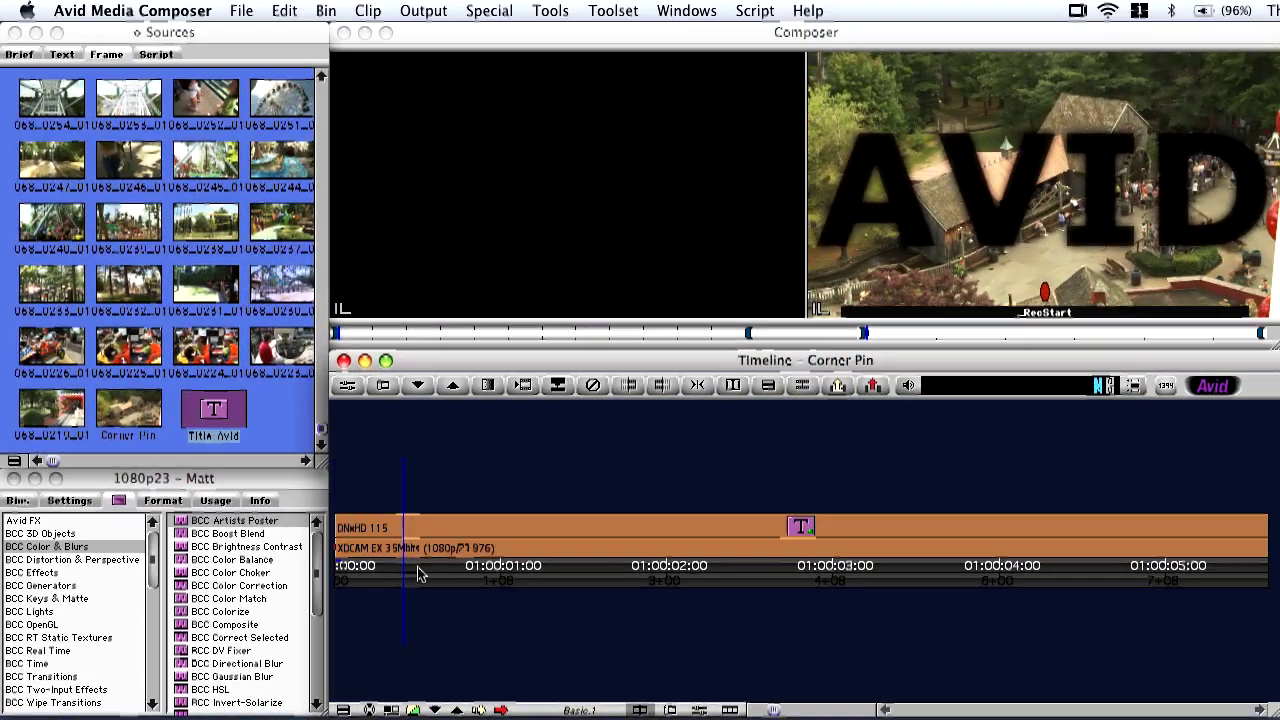
key("space")
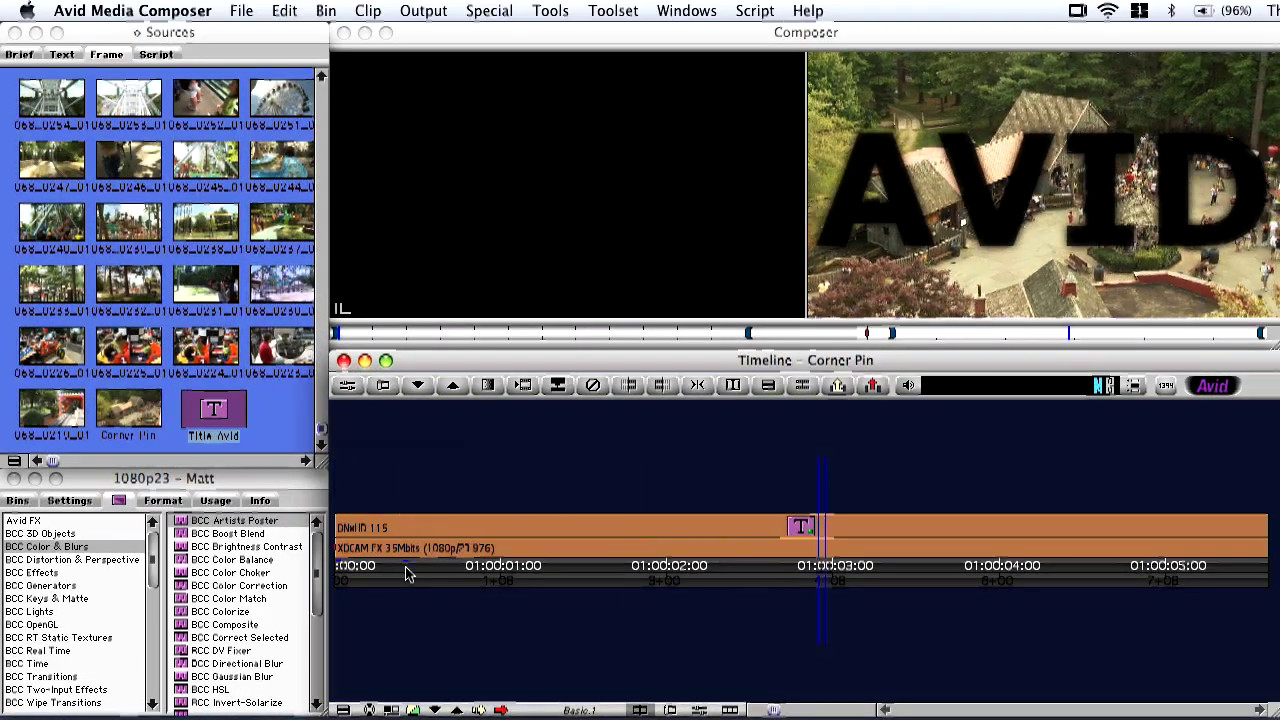
left_click(700, 709)
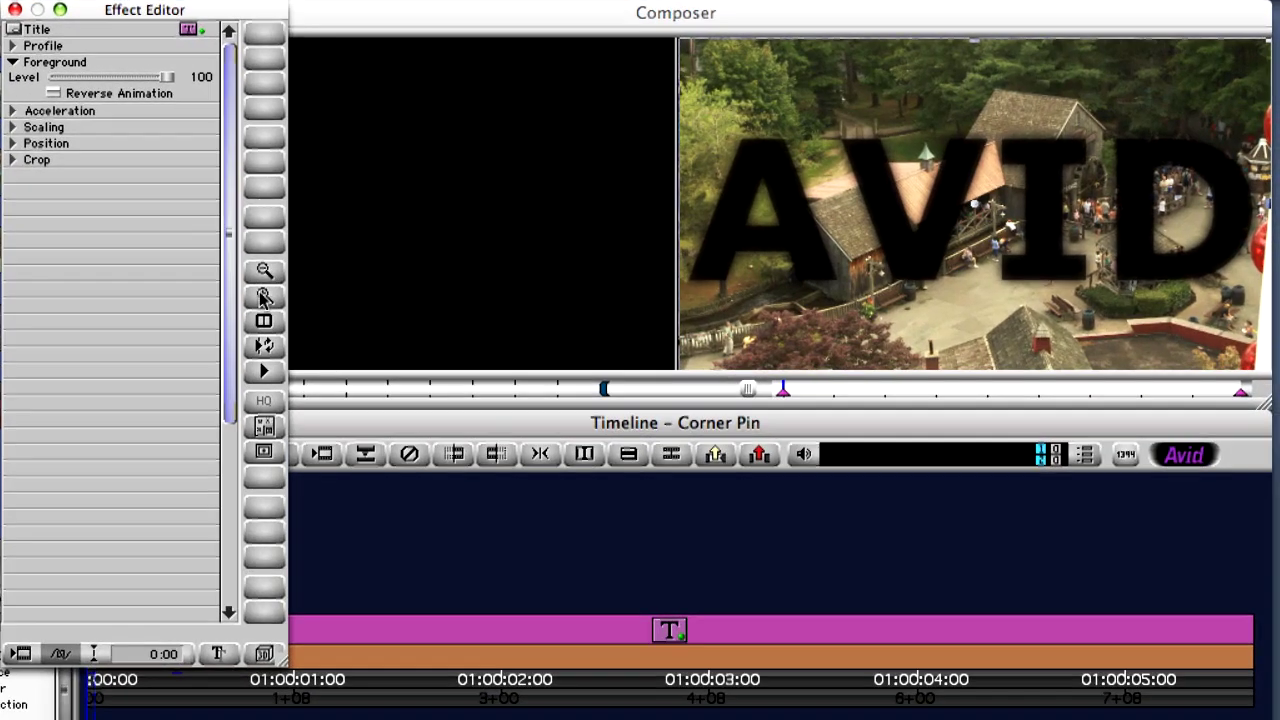
left_click(265, 655)
left_click(221, 657)
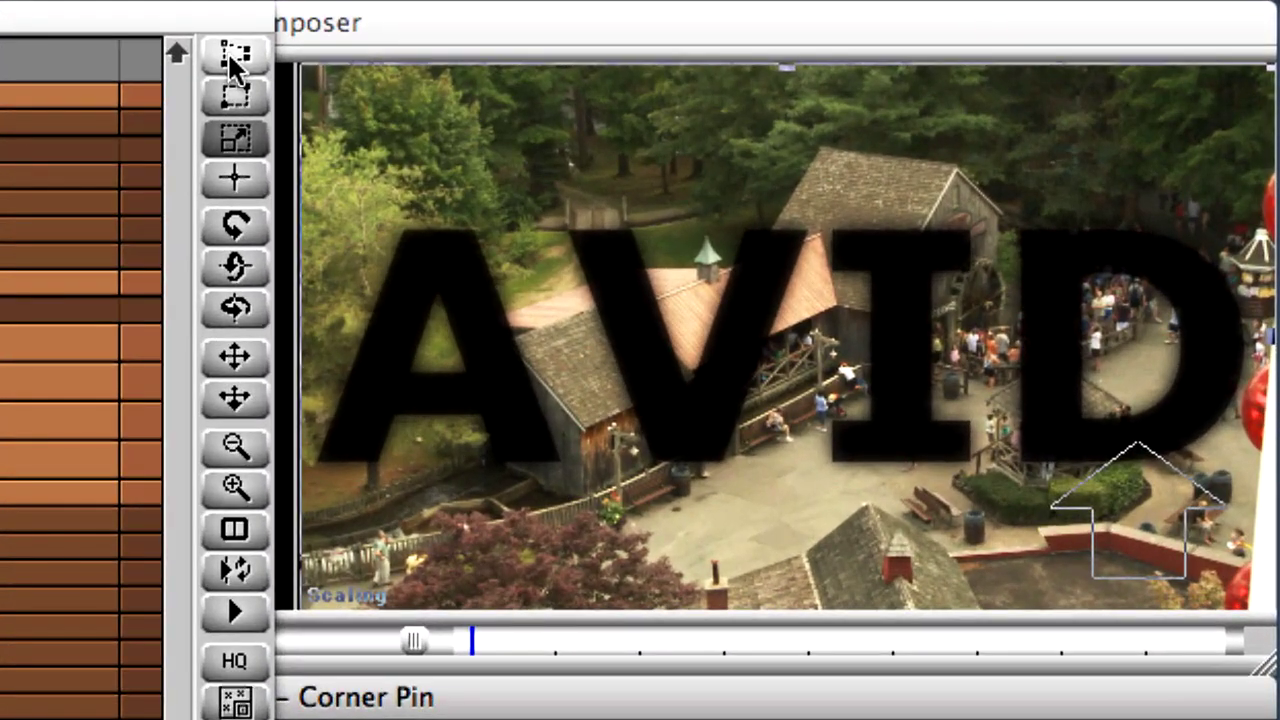
Corner-pin the AVID title's four corners onto the mill roof, zooming in to check the fit
left_click(545, 38)
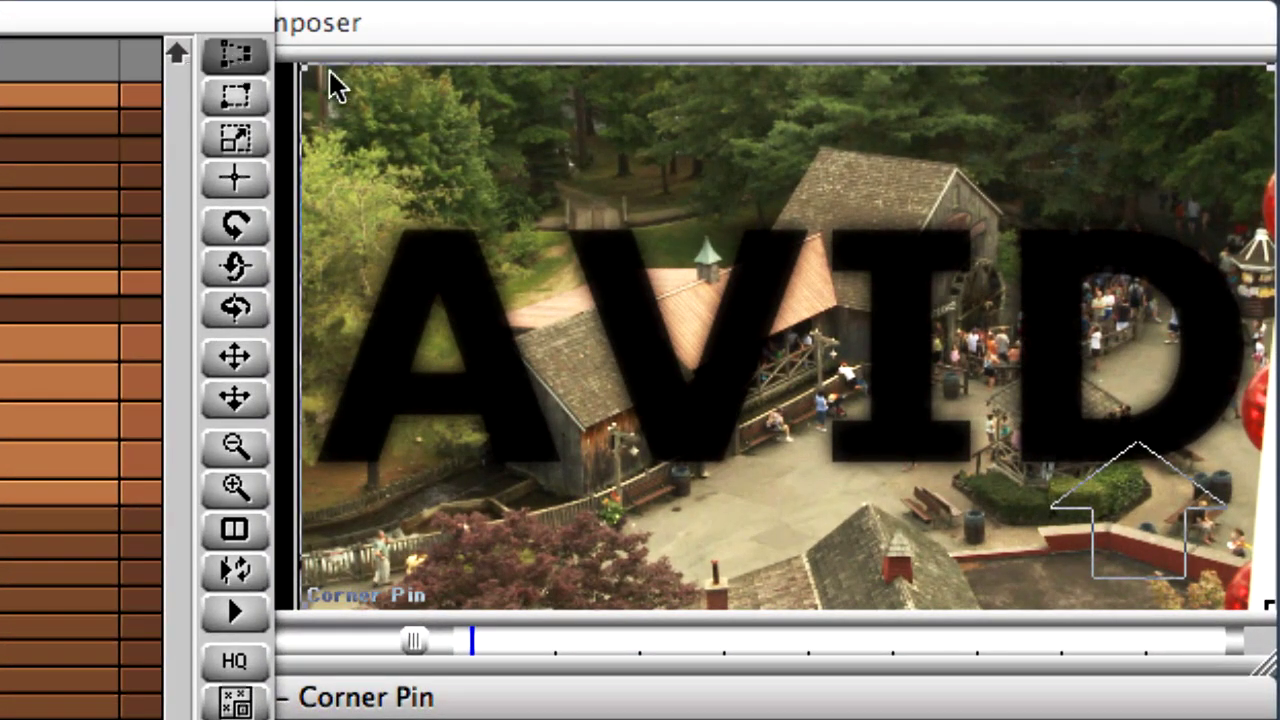
left_click_drag(326, 114, 509, 357)
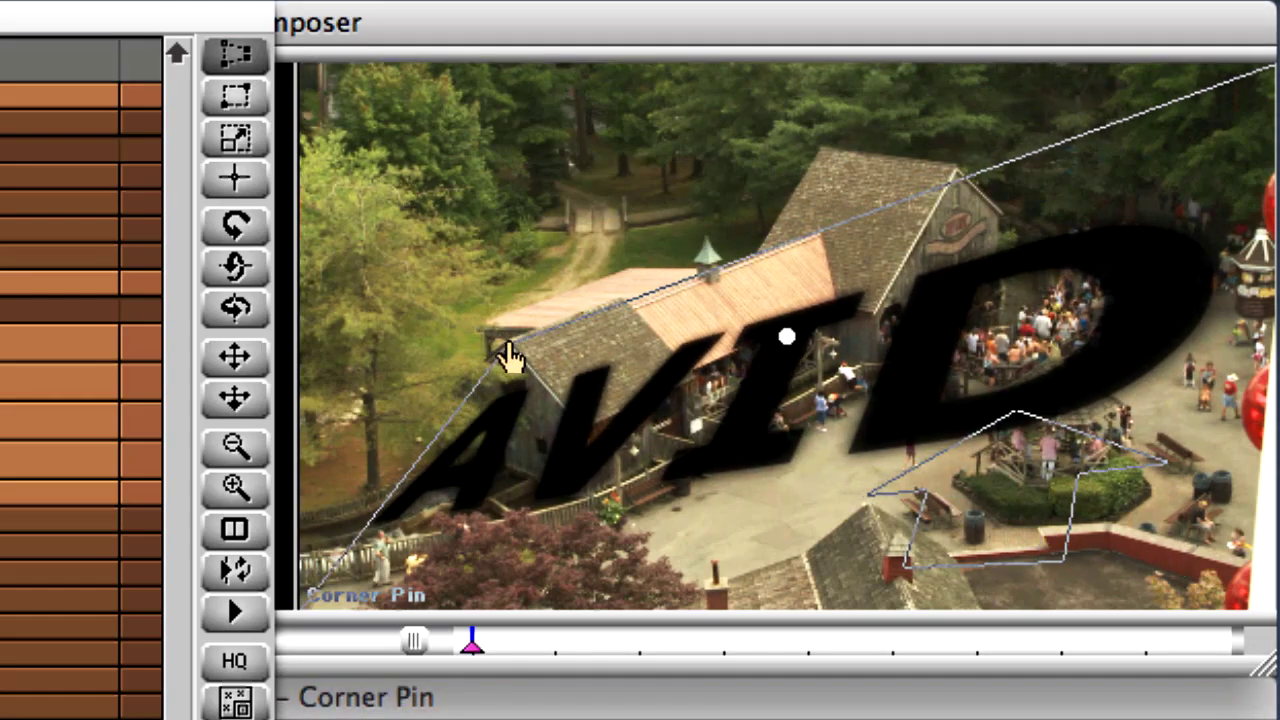
left_click_drag(1265, 85, 617, 312)
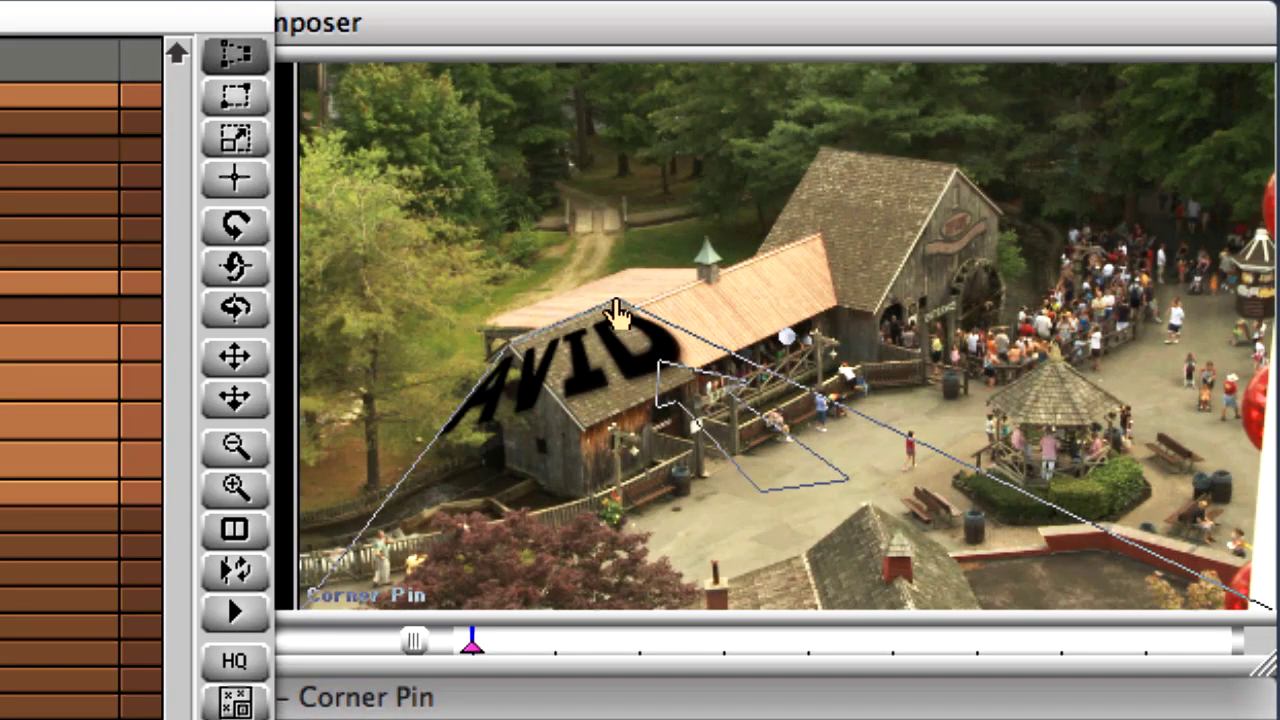
left_click_drag(303, 594, 580, 425)
left_click_drag(1265, 612, 704, 410)
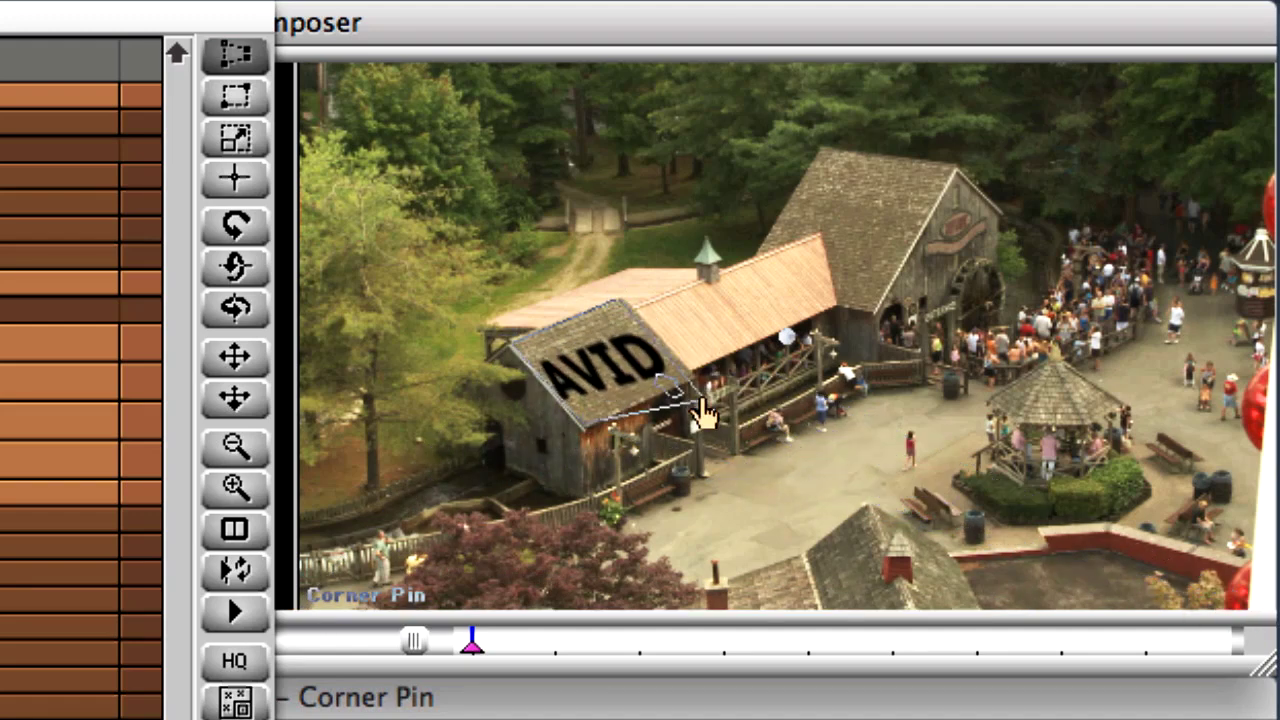
key("ctrl+l")
left_click_drag(497, 305, 1196, 290)
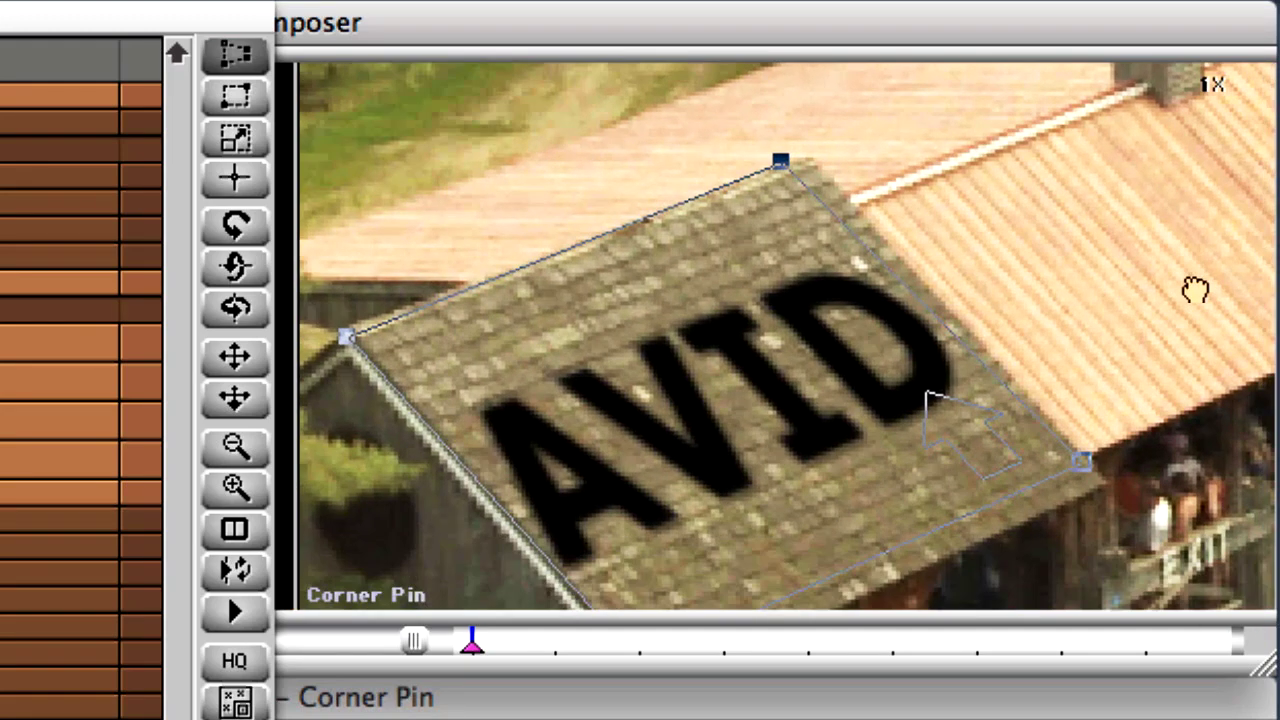
key("ctrl+k")
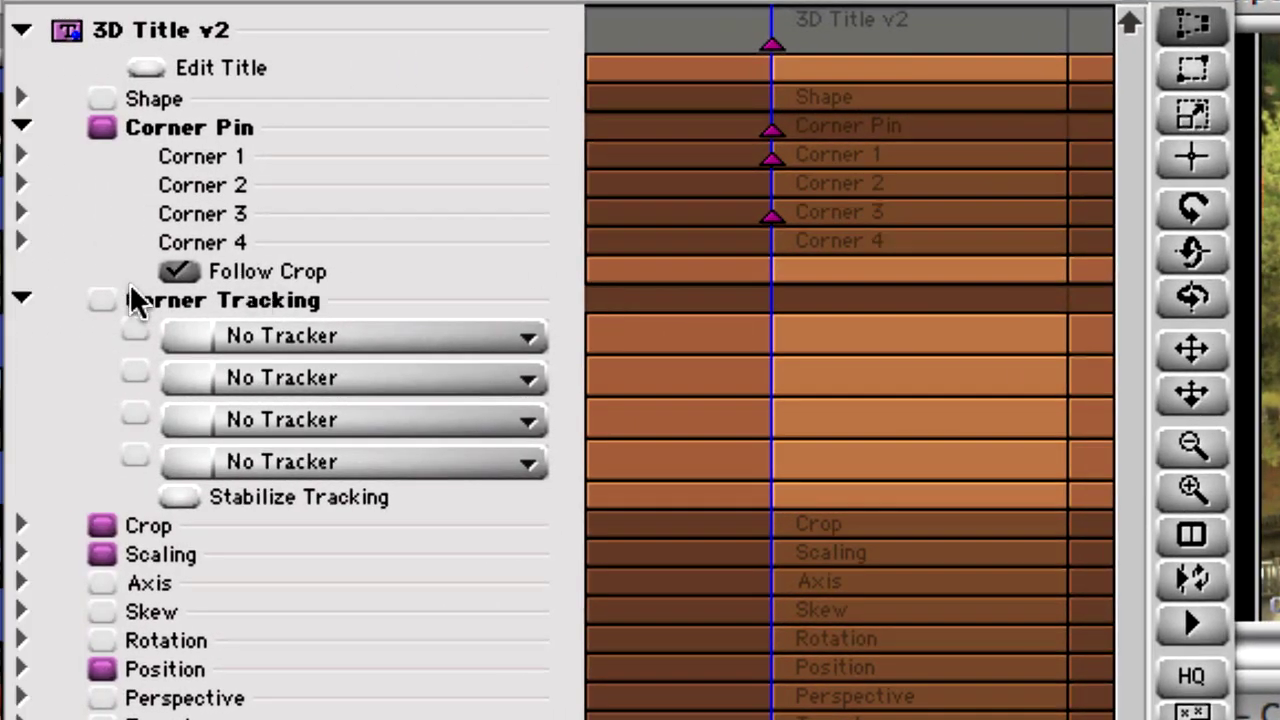
Enable Corner Tracking trackers T1–T4 for Point A through Point D
left_click(135, 333)
left_click(135, 374)
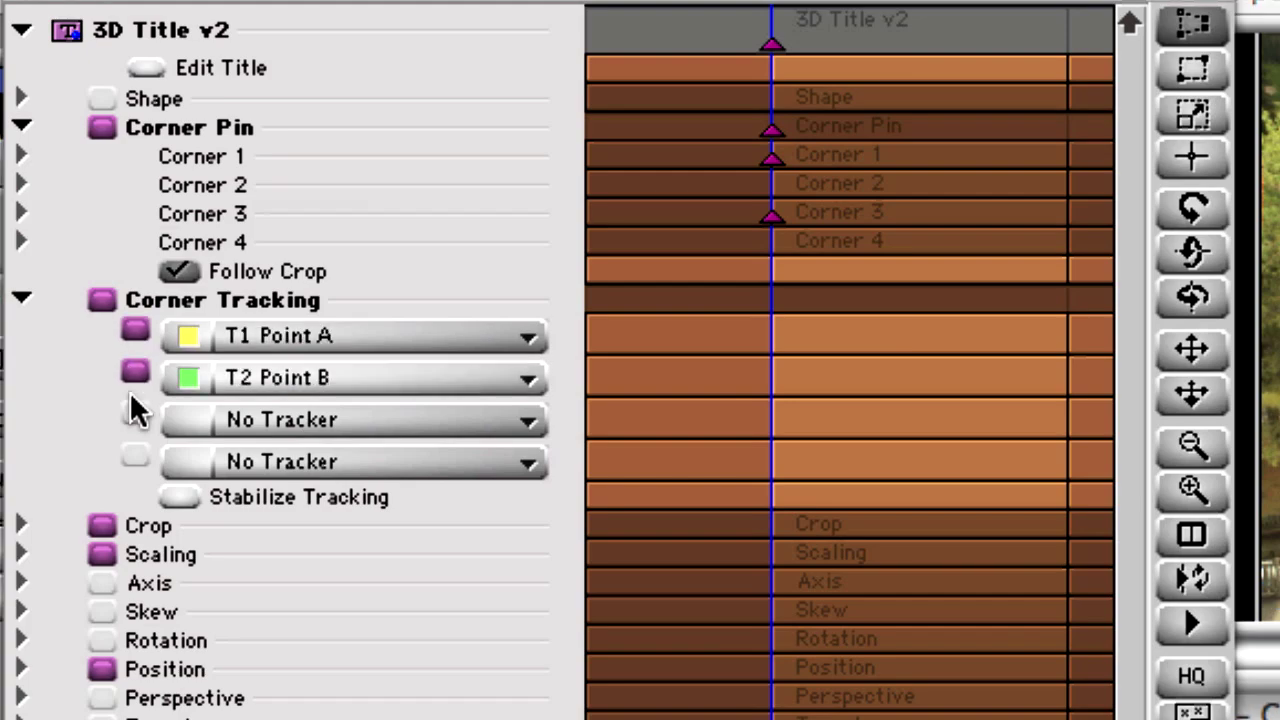
left_click(135, 415)
left_click(135, 457)
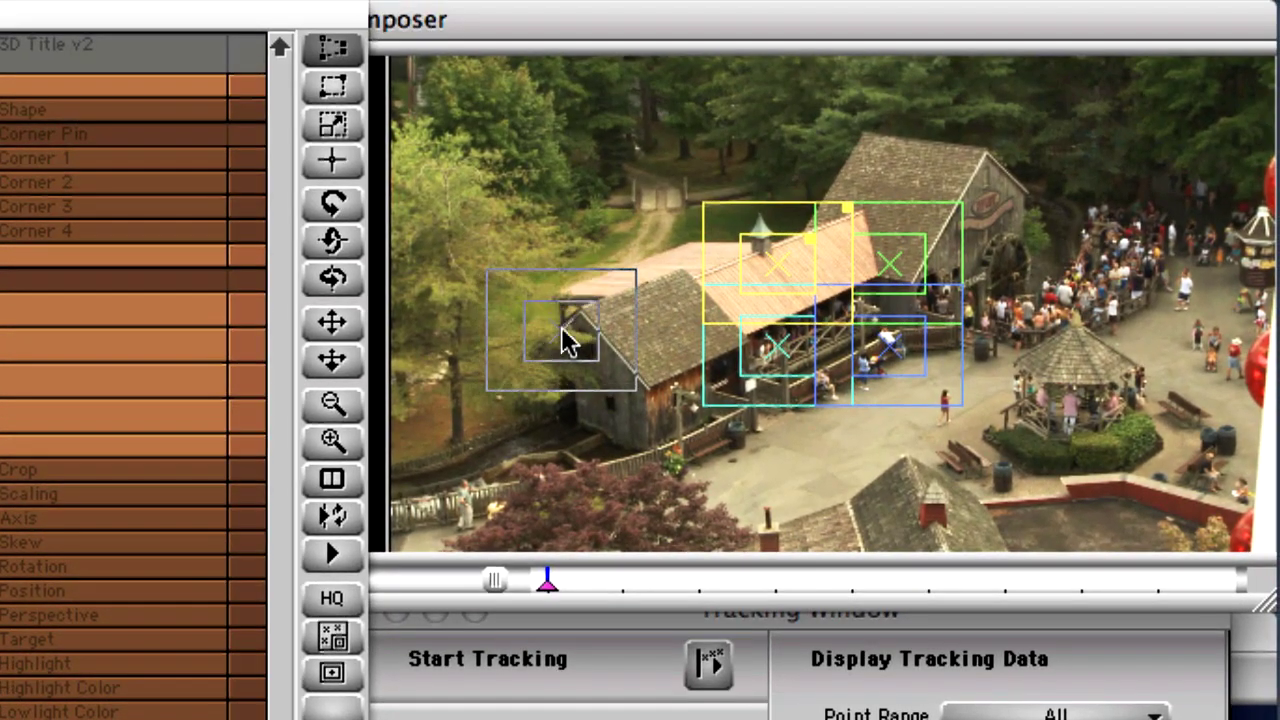
Place the trackers on the roof's corner features and track all four points through the clip
left_click_drag(580, 325, 582, 323)
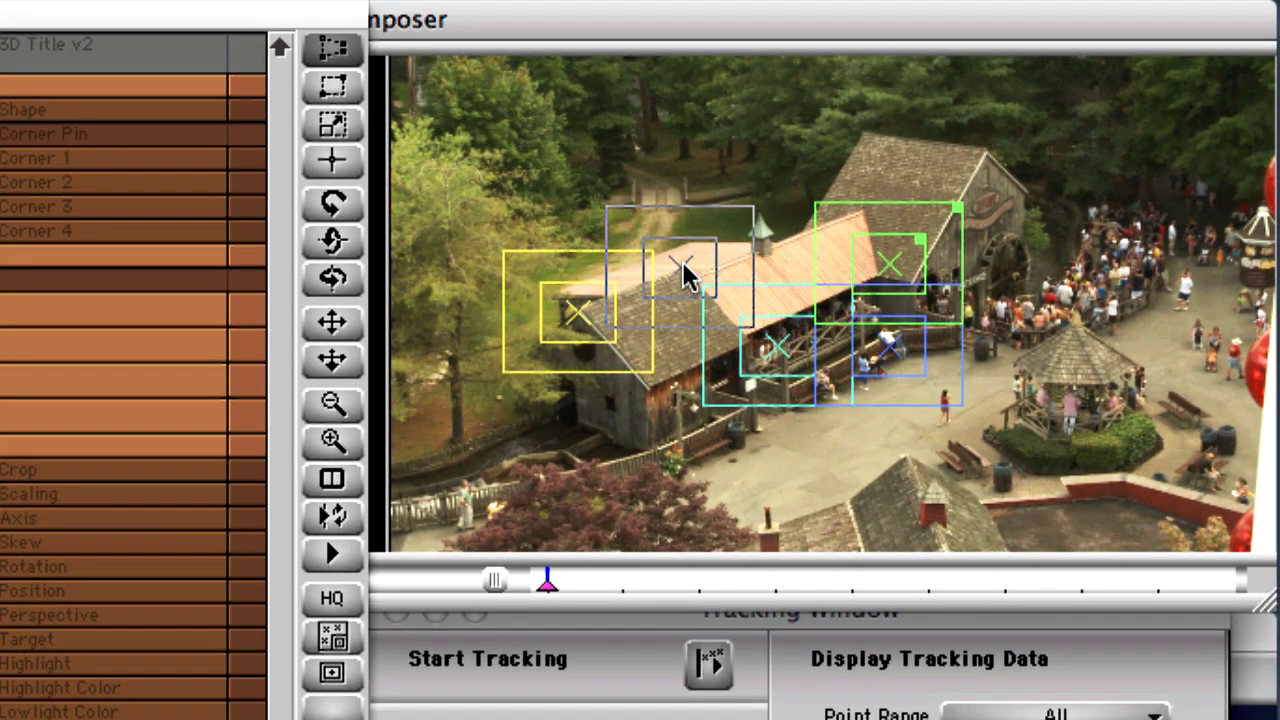
left_click_drag(683, 272, 684, 272)
left_click_drag(645, 402, 646, 401)
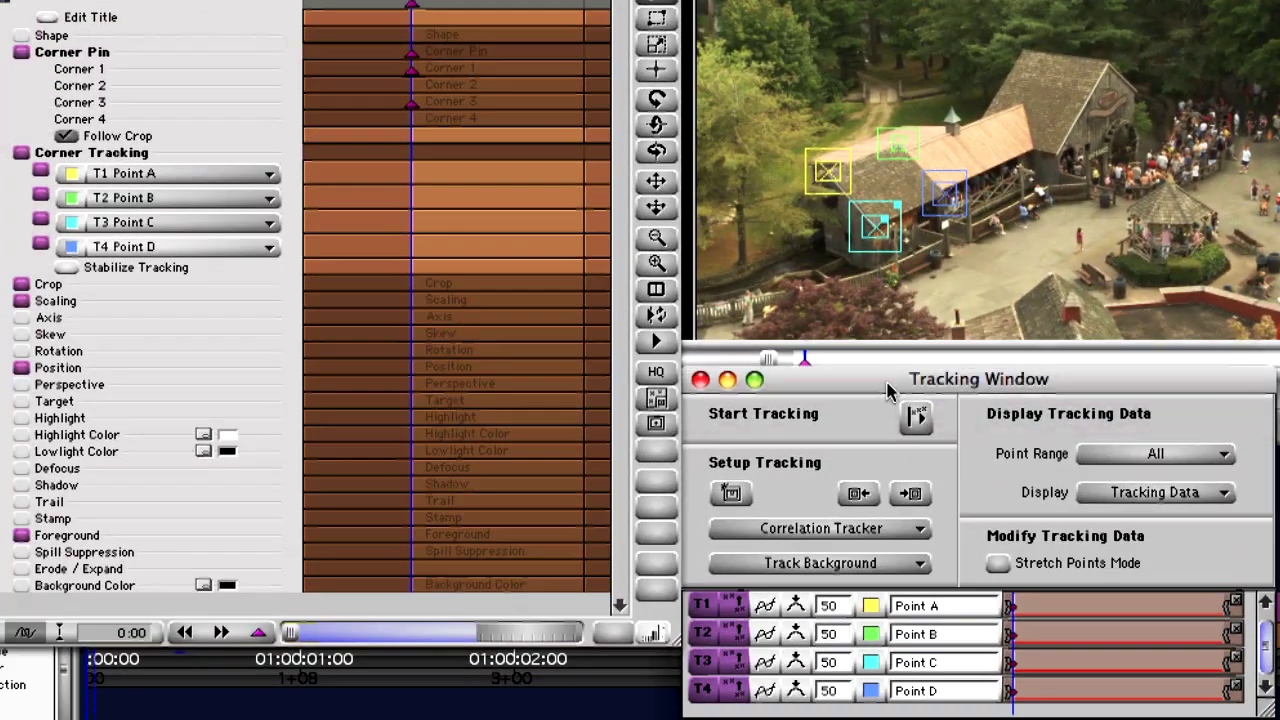
left_click(866, 476)
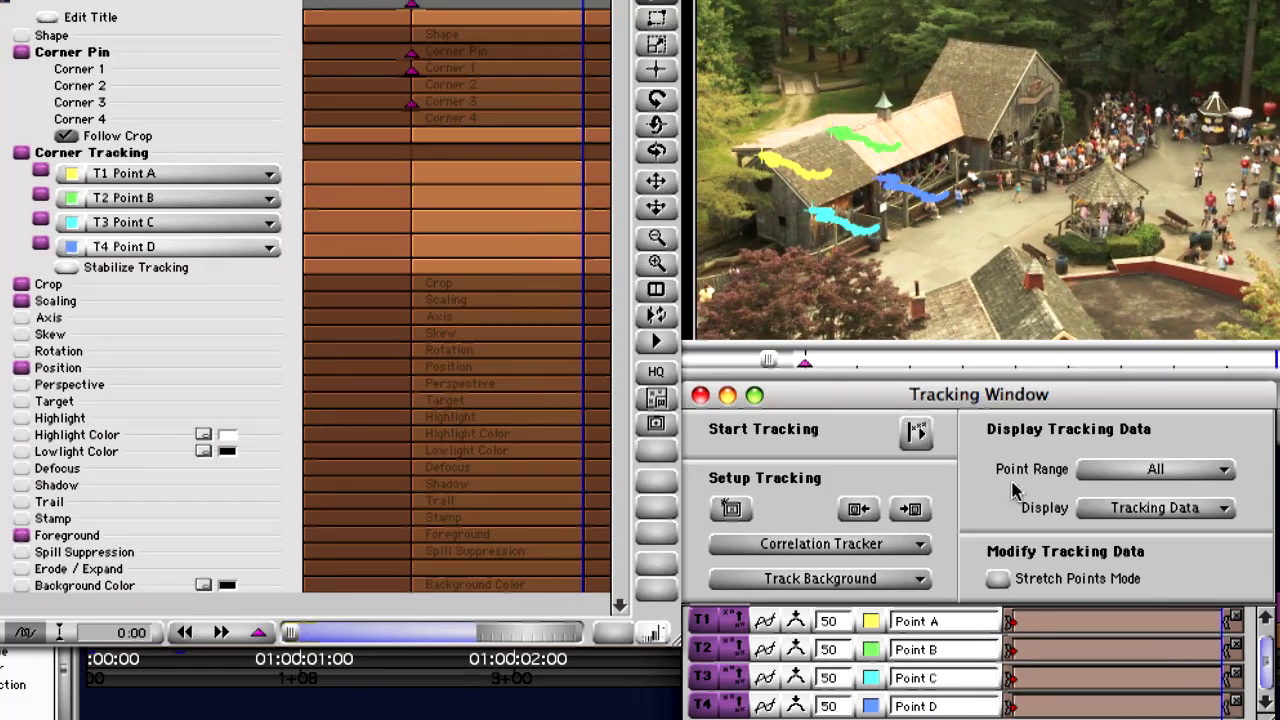
Rewind to the shot start, set Display to Effect Results, and play to check the pinned AVID title
left_click_drag(1150, 645, 995, 645)
left_click(1155, 508)
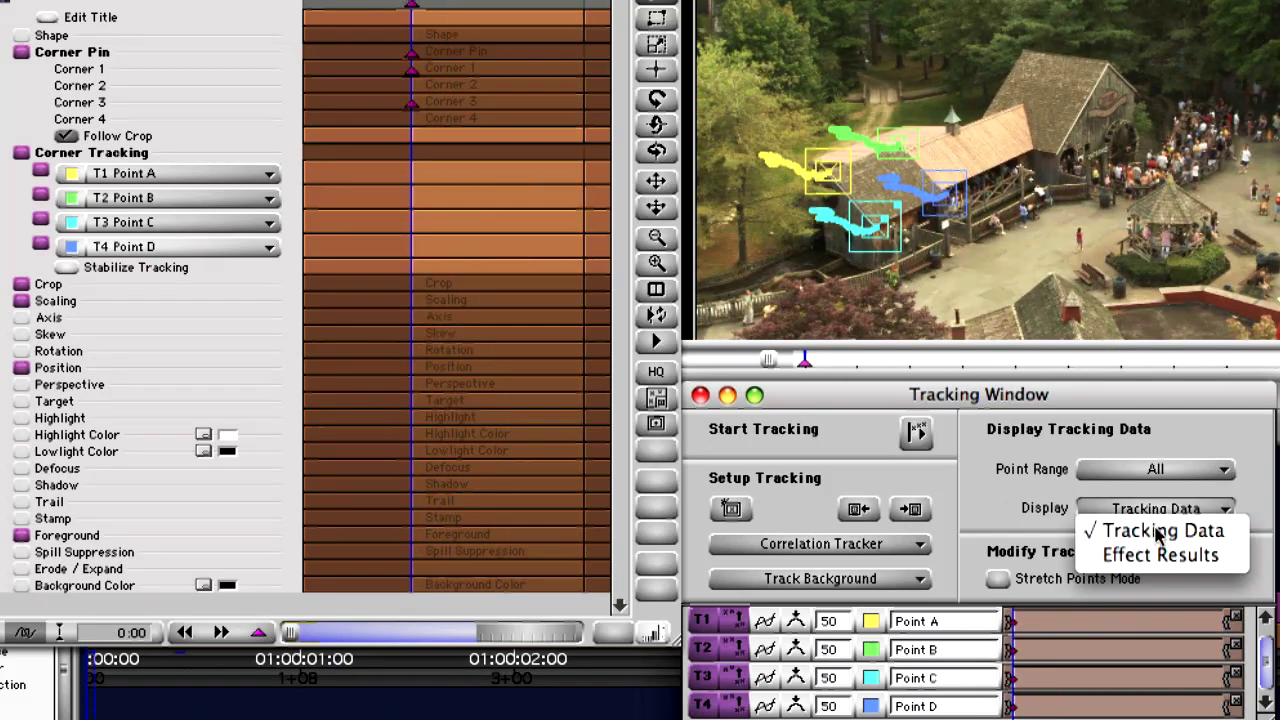
left_click(1158, 556)
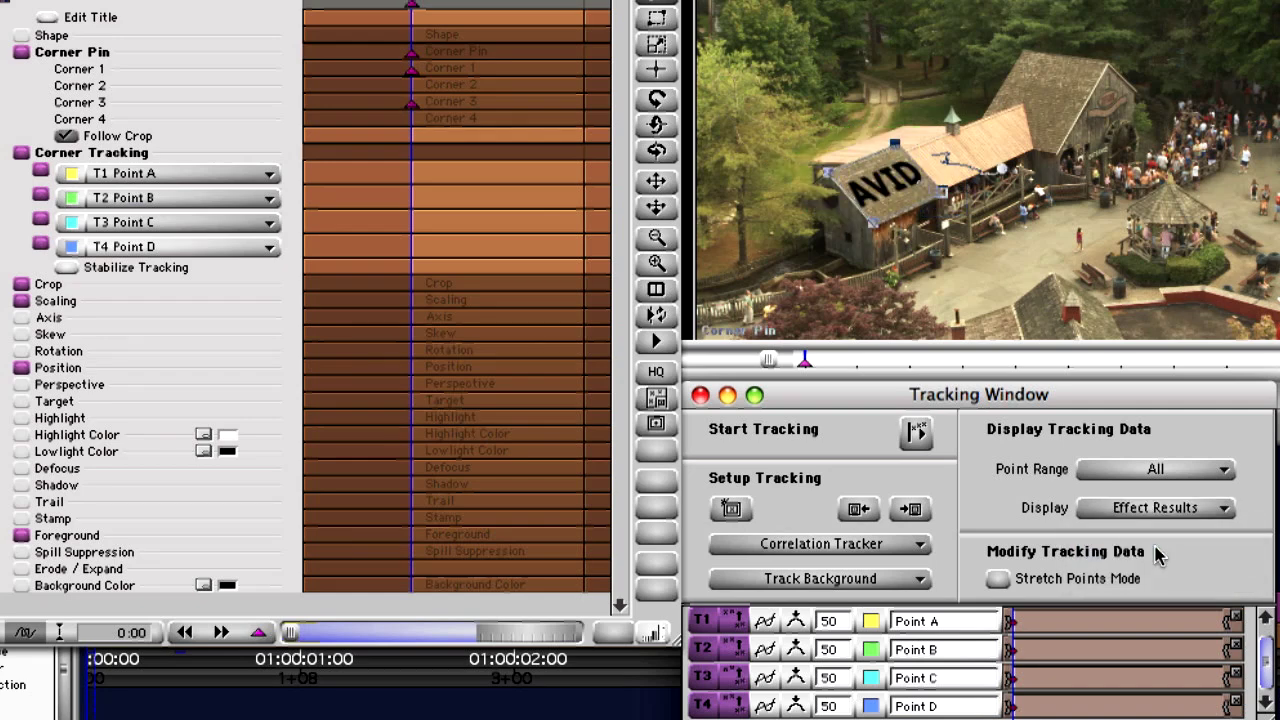
key("space")
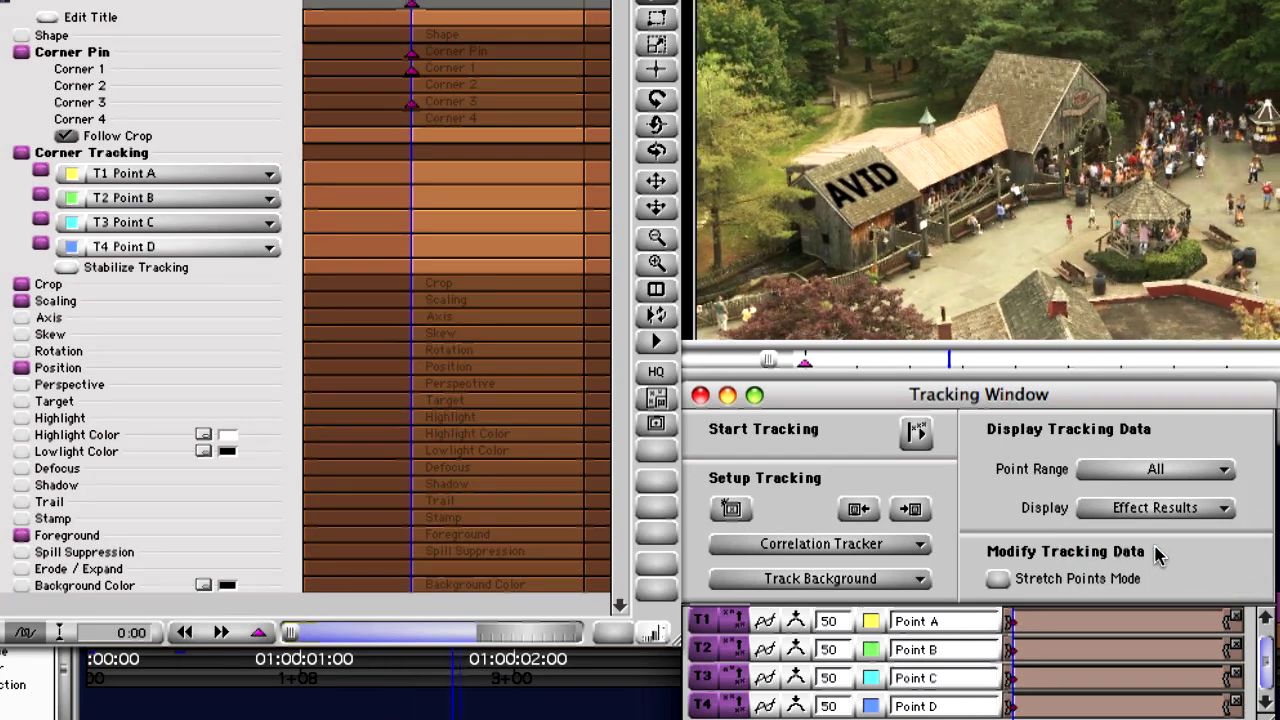